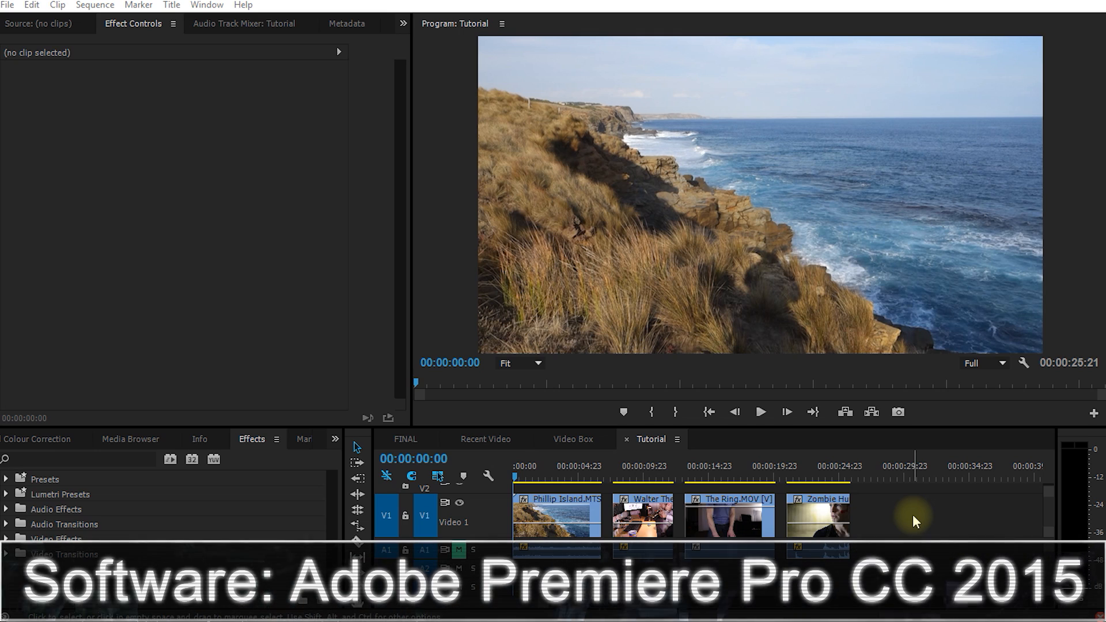
Open a Reference Monitor for the Tutorial sequence, then resize and reposition it beside the program picture.
left_click_drag(529, 477, 570, 496)
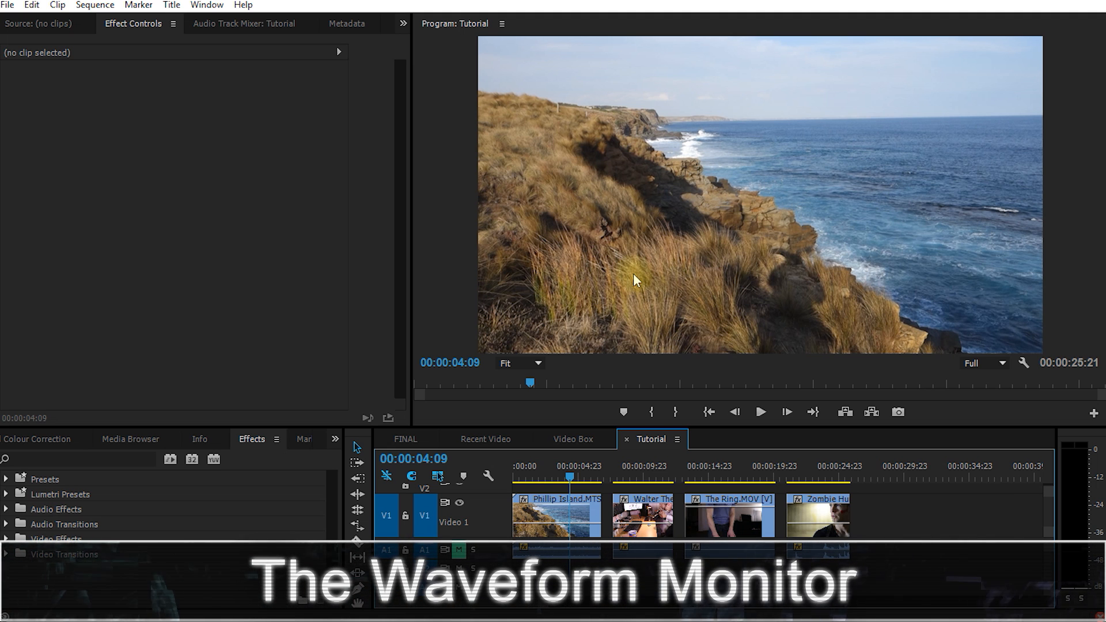
left_click(206, 5)
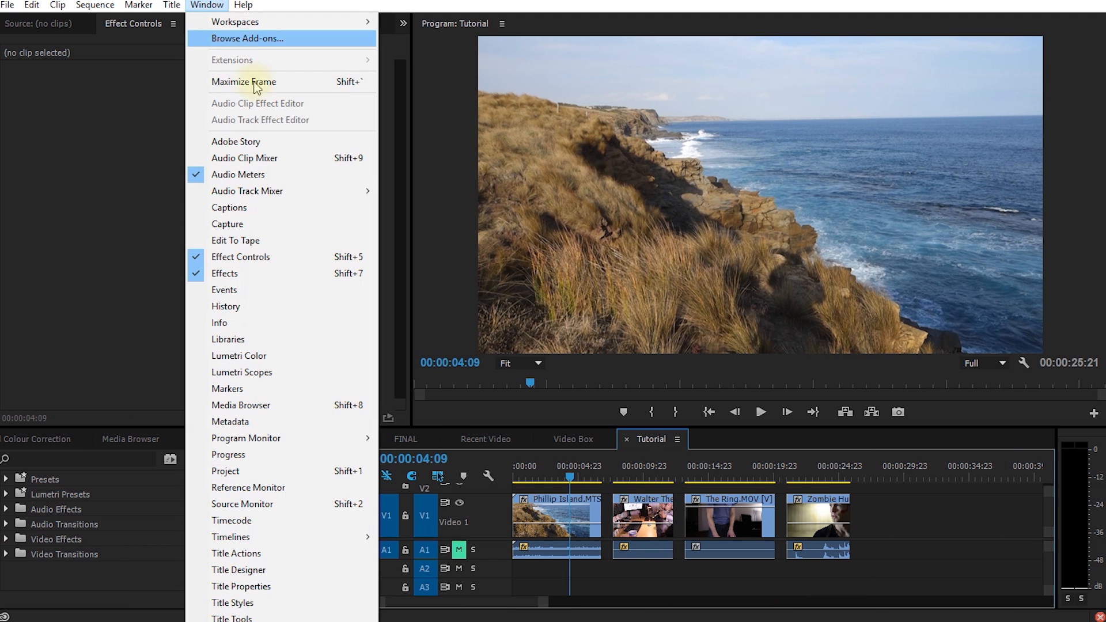
left_click(274, 490)
mouse_move(337, 60)
left_mouse_down()
mouse_move(358, 92)
mouse_move(334, 56)
left_mouse_up()
left_click_drag(579, 480, 554, 480)
left_click_drag(340, 58, 330, 51)
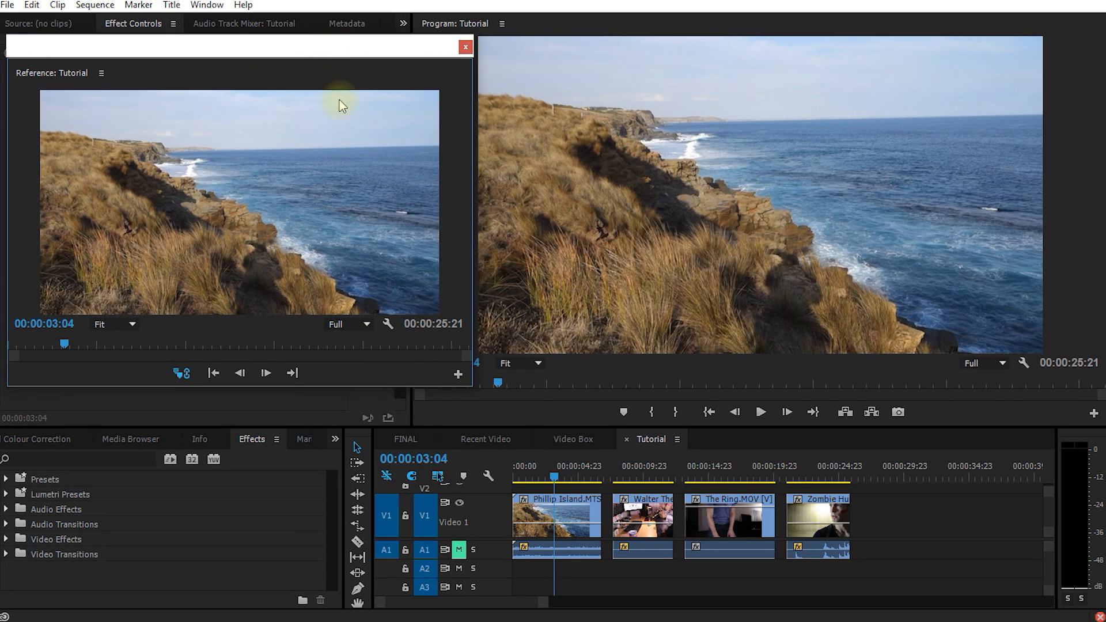
left_click_drag(472, 387, 450, 413)
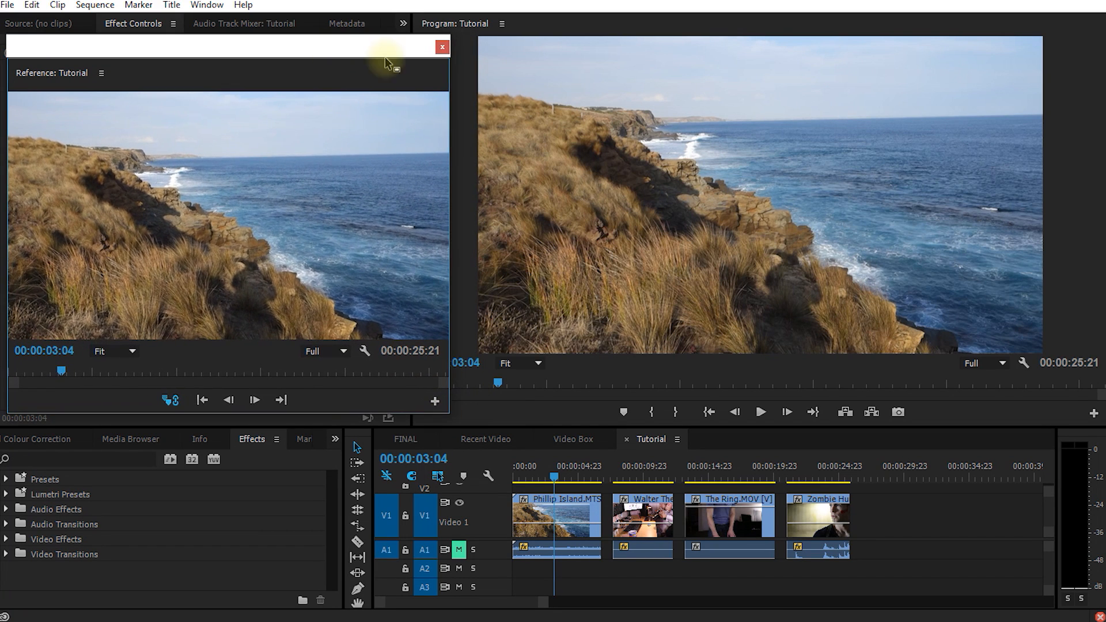
left_click_drag(353, 44, 361, 72)
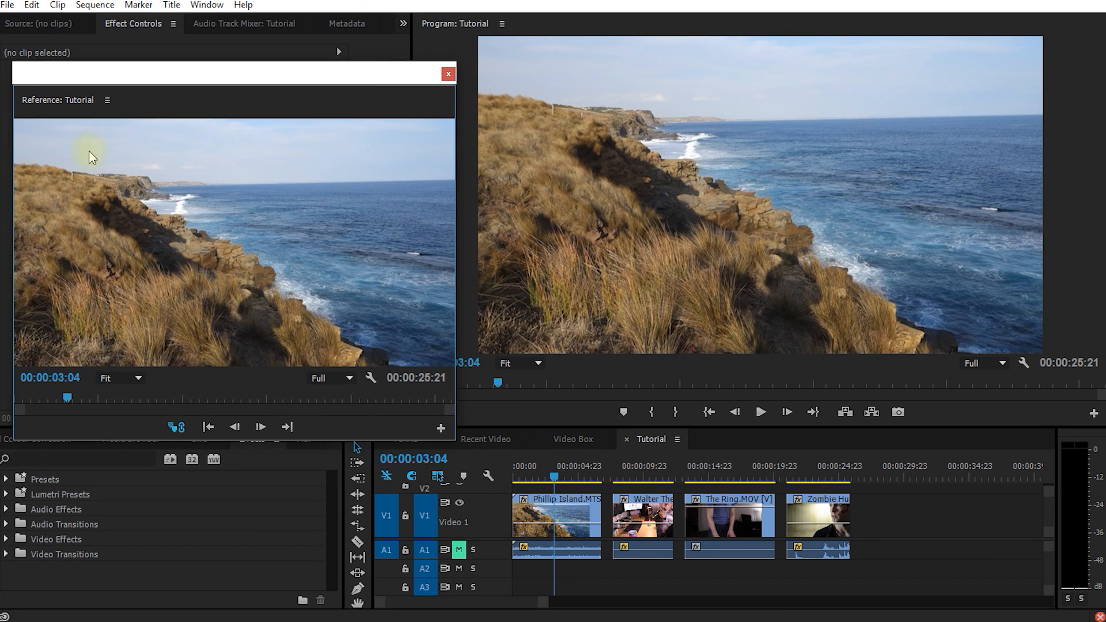
Check which display modes the Reference Monitor offers, then close it.
right_click(195, 225)
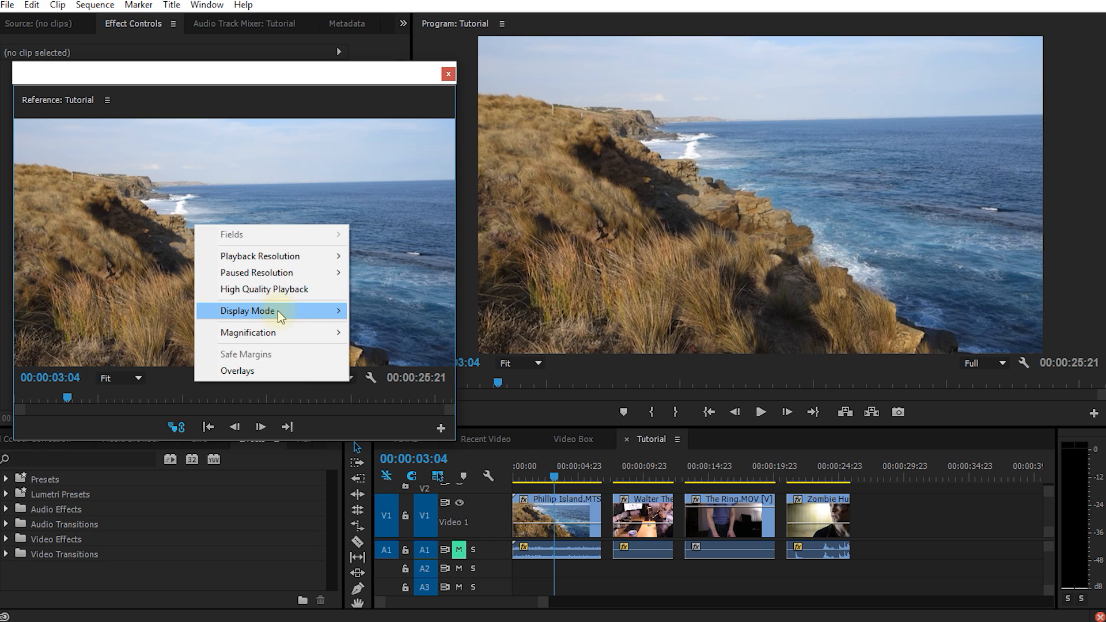
mouse_move(279, 314)
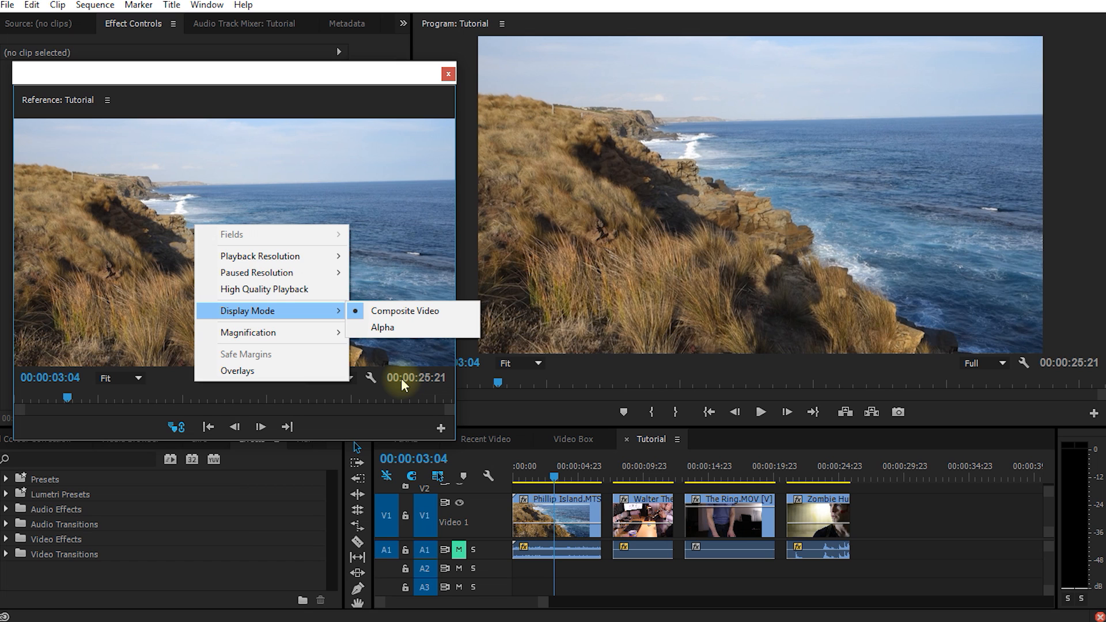
left_click(445, 76)
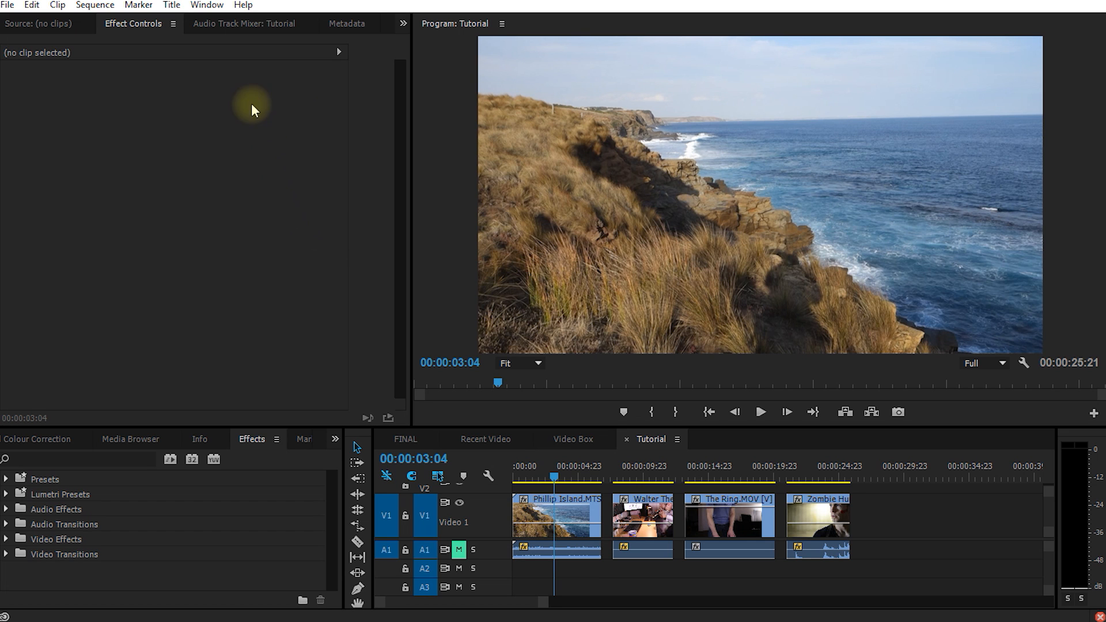
Open the Lumetri Scopes and hide the Vectorscope YUV and Parade (RGB), leaving only the Waveform (Luma).
left_click(203, 8)
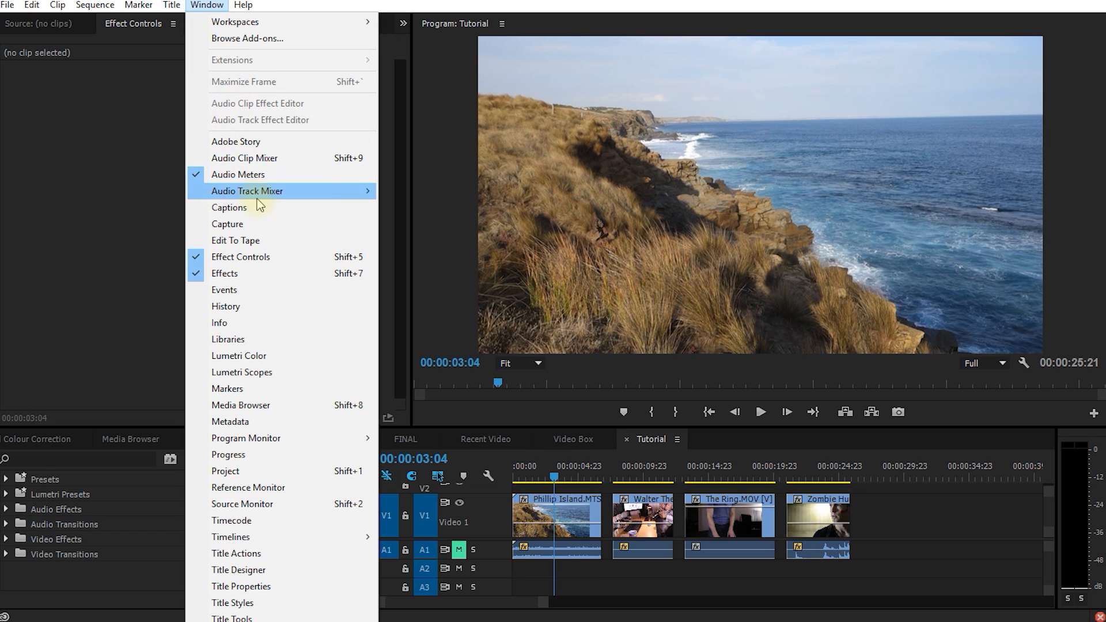
left_click(282, 373)
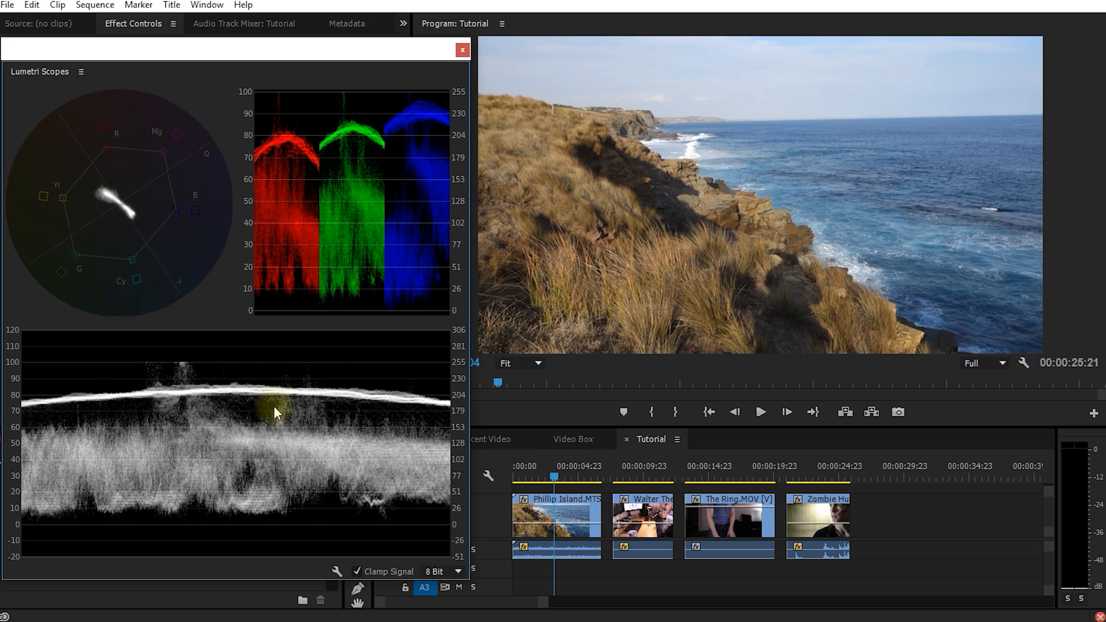
right_click(336, 174)
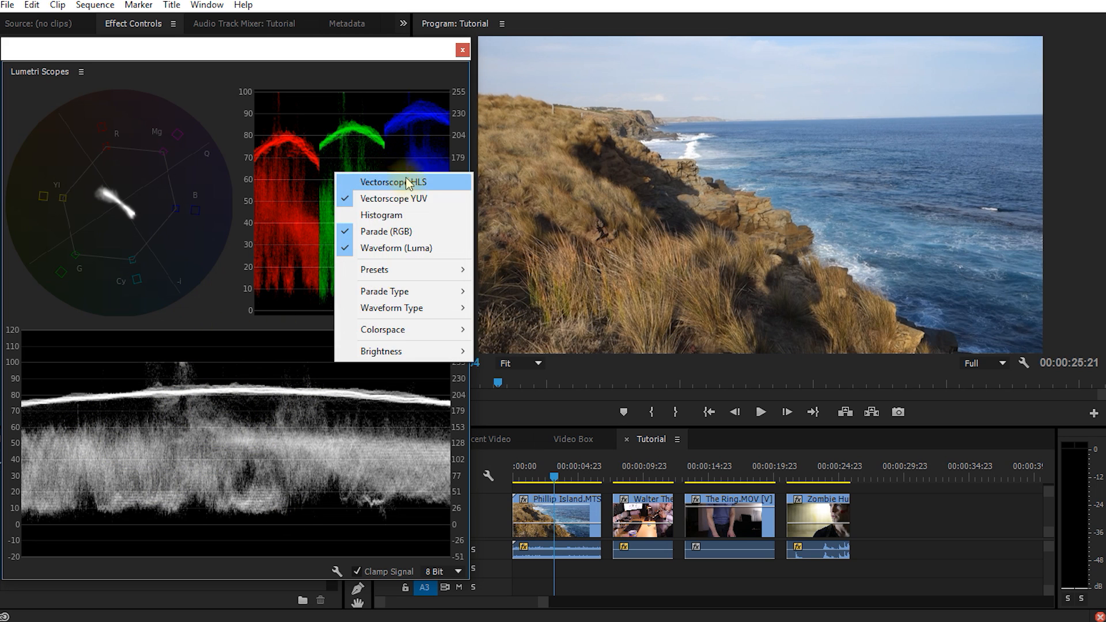
left_click(399, 200)
right_click(333, 176)
left_click(383, 236)
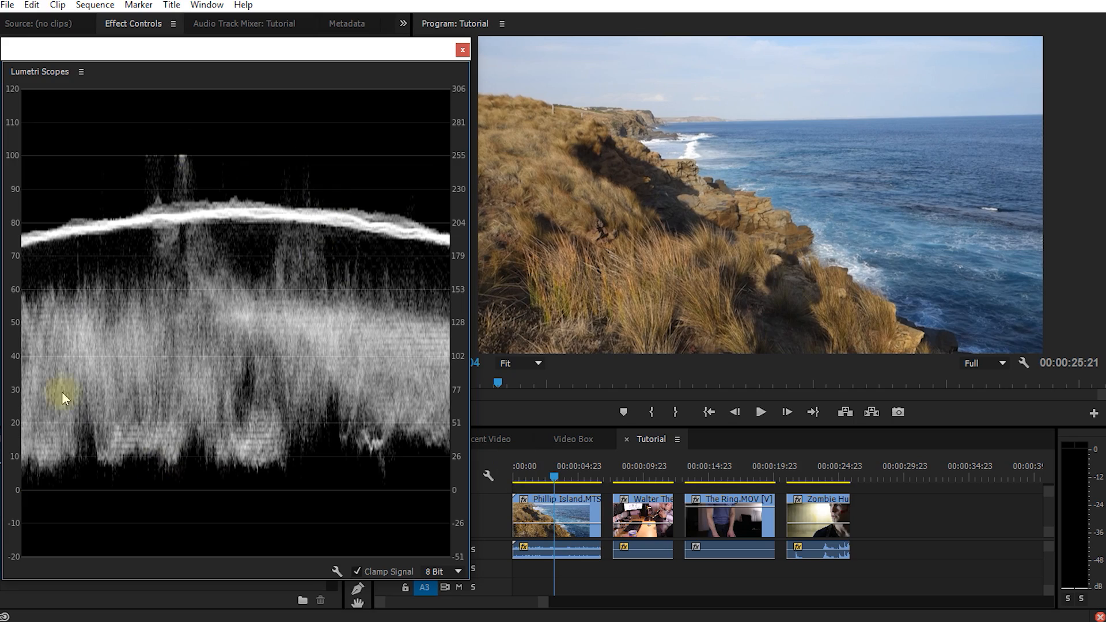
Park the playhead at 00:00:04:07 and move the Lumetri Scopes window off the effect controls, shrinking it over the timeline's far end.
mouse_move(557, 474)
left_mouse_down()
mouse_move(583, 476)
mouse_move(526, 476)
mouse_move(567, 483)
left_mouse_up()
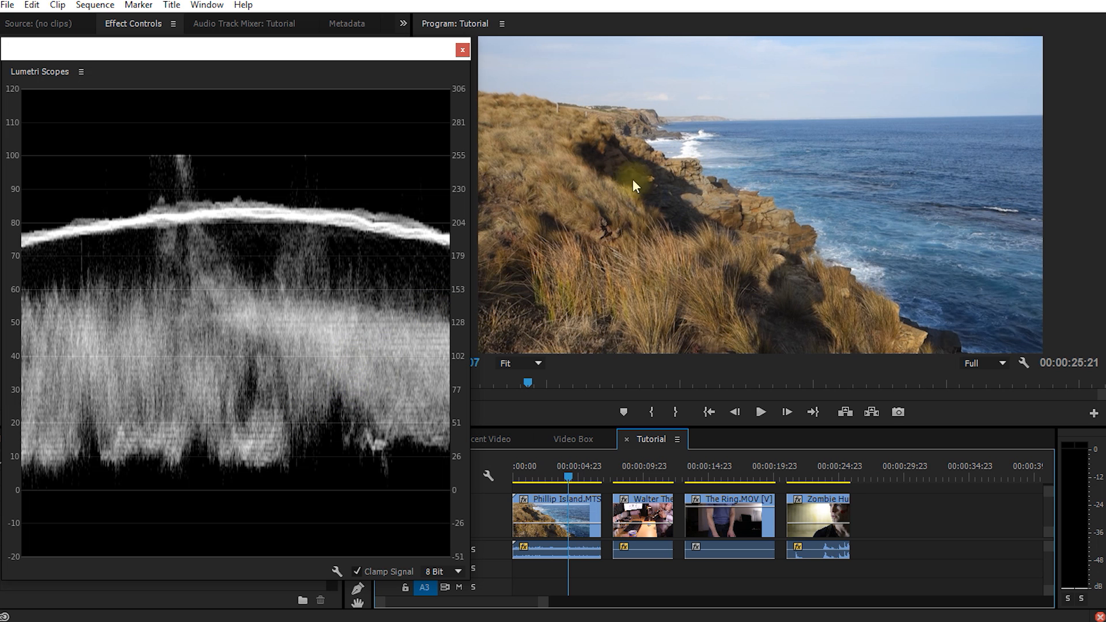
left_click_drag(470, 49, 884, 317)
left_click_drag(746, 306, 716, 288)
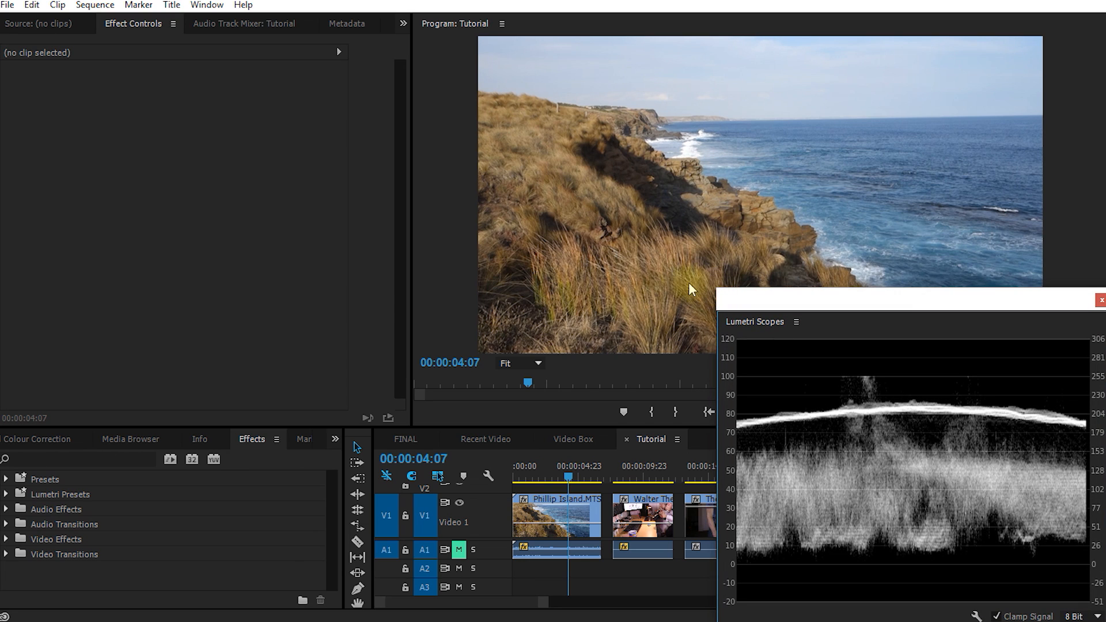
Search the effects for "curves" and apply RGB Curves to the Phillip Island.MTS clip.
left_click(252, 440)
left_click(80, 460)
type("curves")
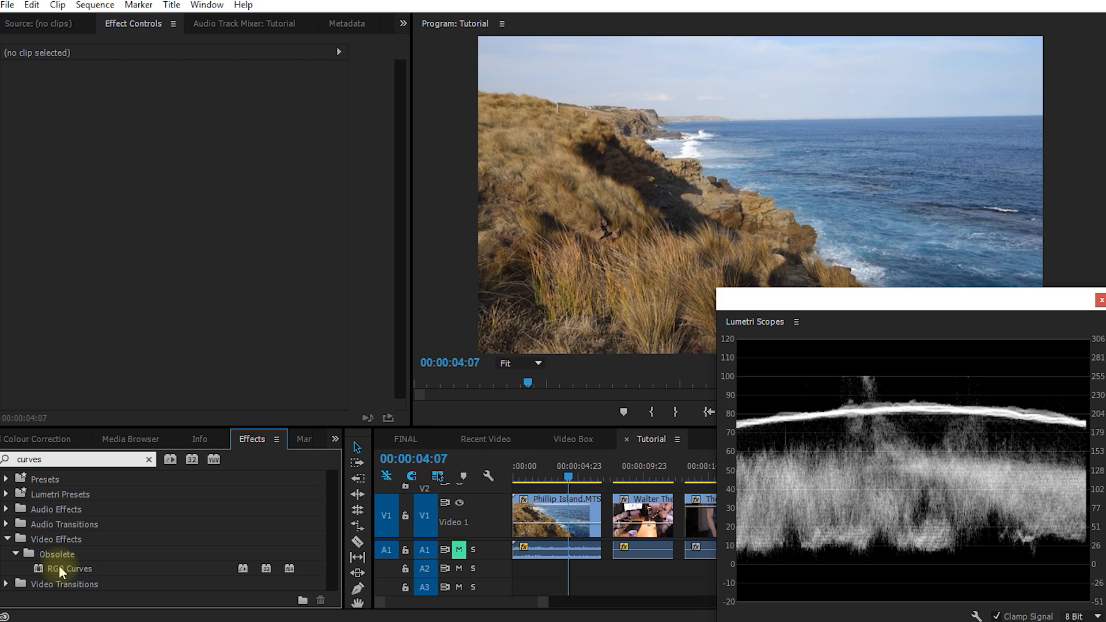
left_click(67, 568)
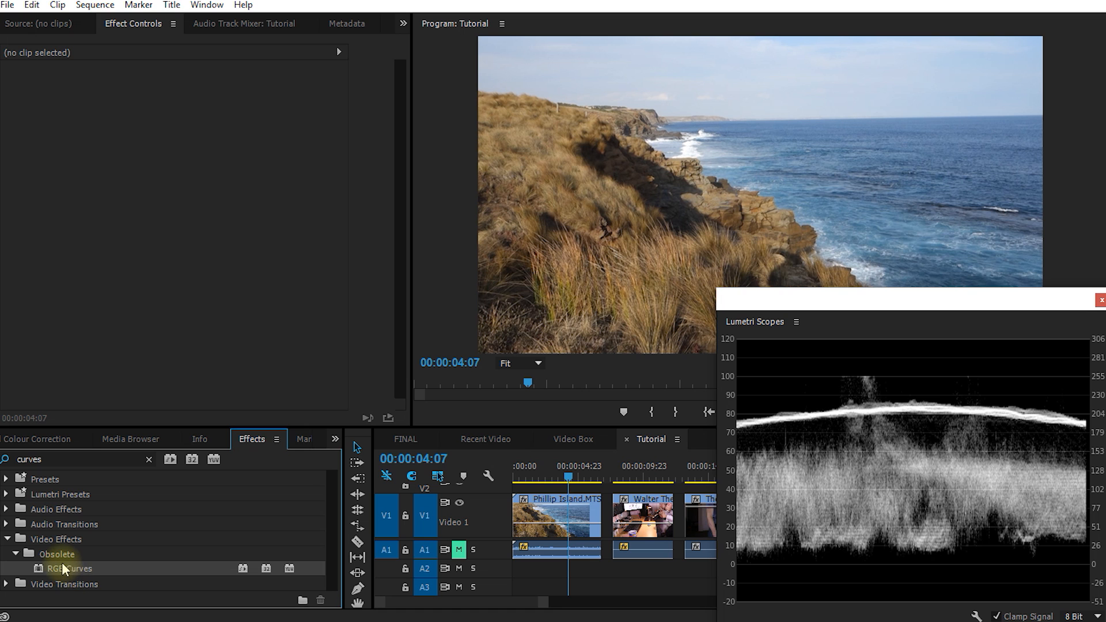
left_click_drag(60, 570, 561, 513)
Shift the Master curve's black point slightly inward along the baseline so the waveform's darkest parts reach about 0.
left_click_drag(399, 86, 391, 119)
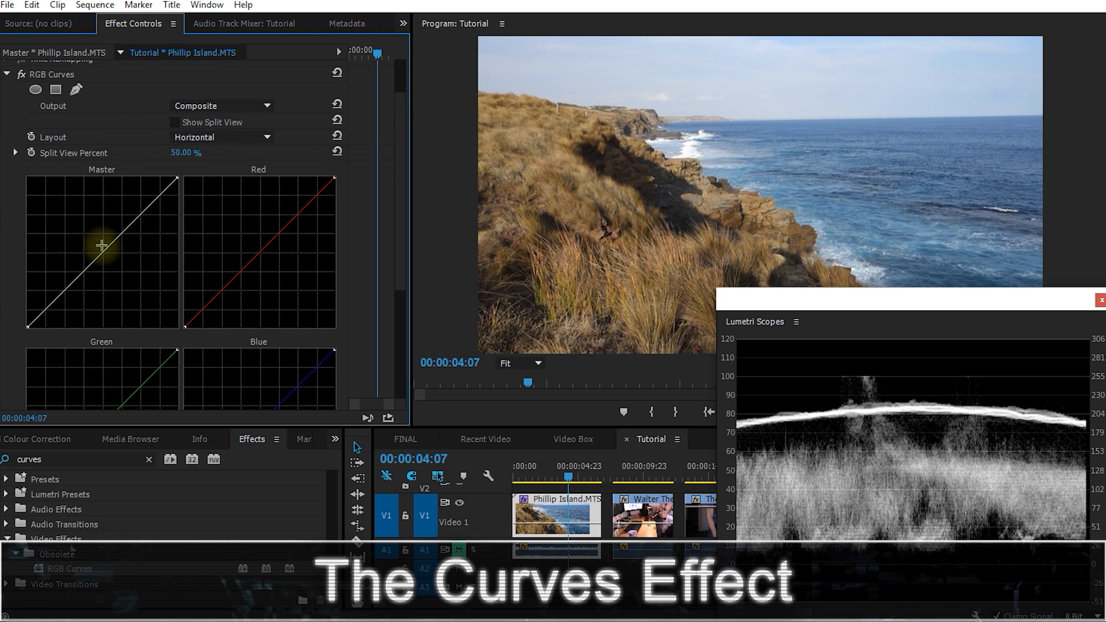
scroll(396, 198, "down", 4)
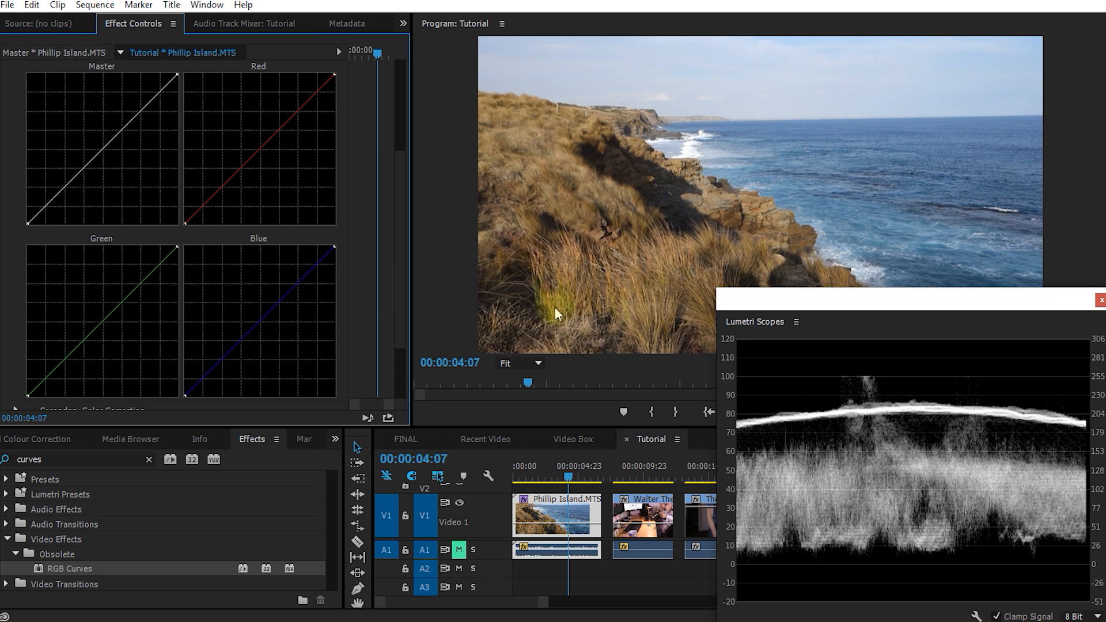
left_click_drag(400, 195, 402, 160)
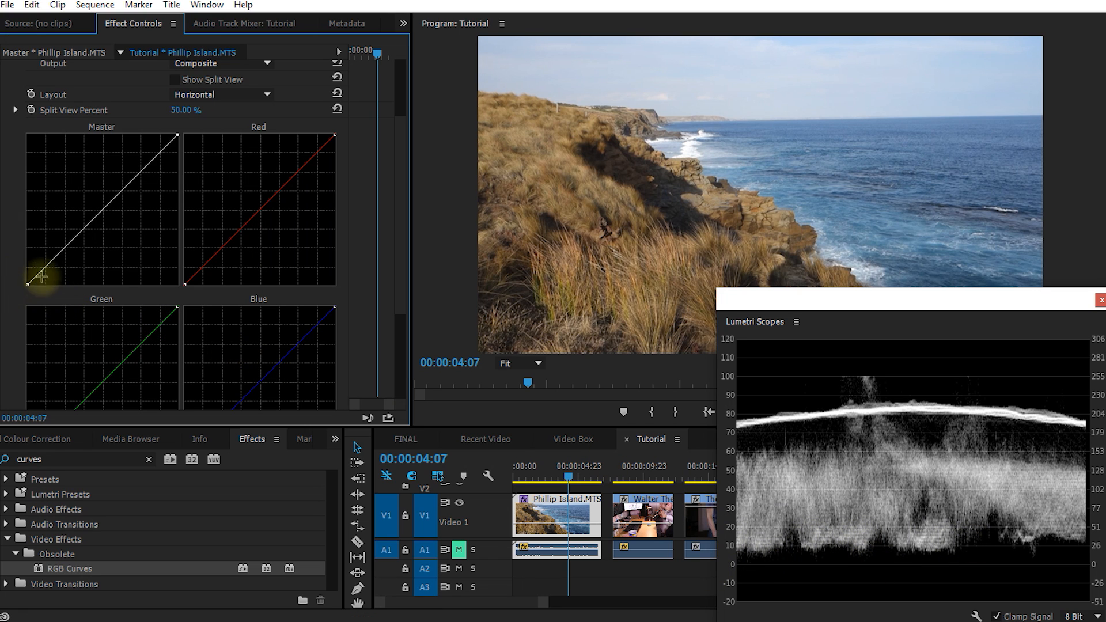
left_click_drag(28, 284, 31, 285)
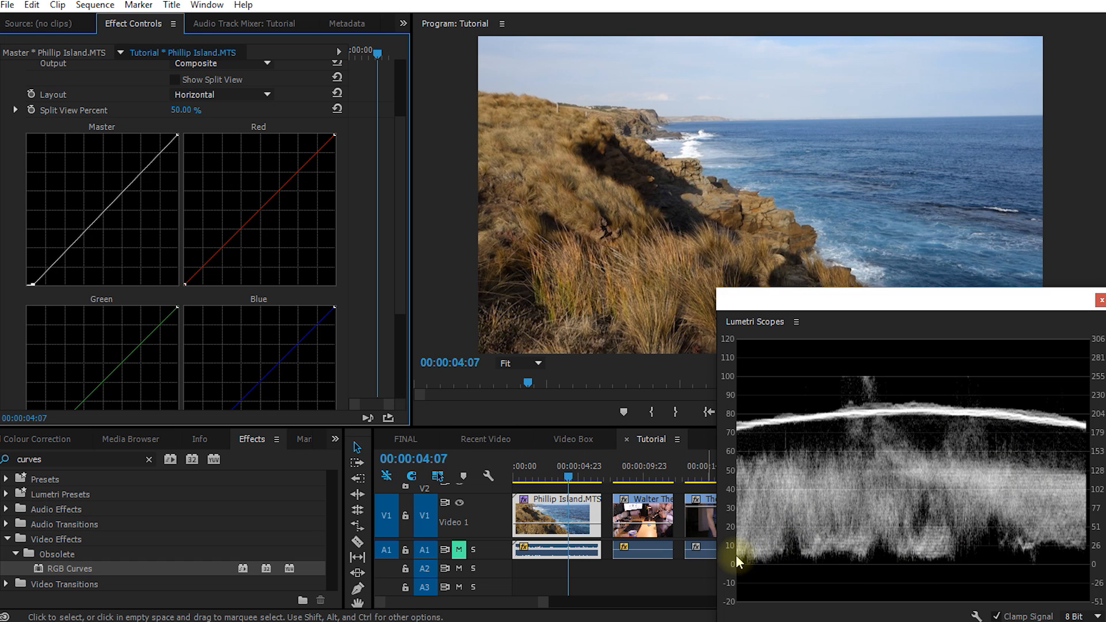
left_click_drag(33, 285, 56, 284)
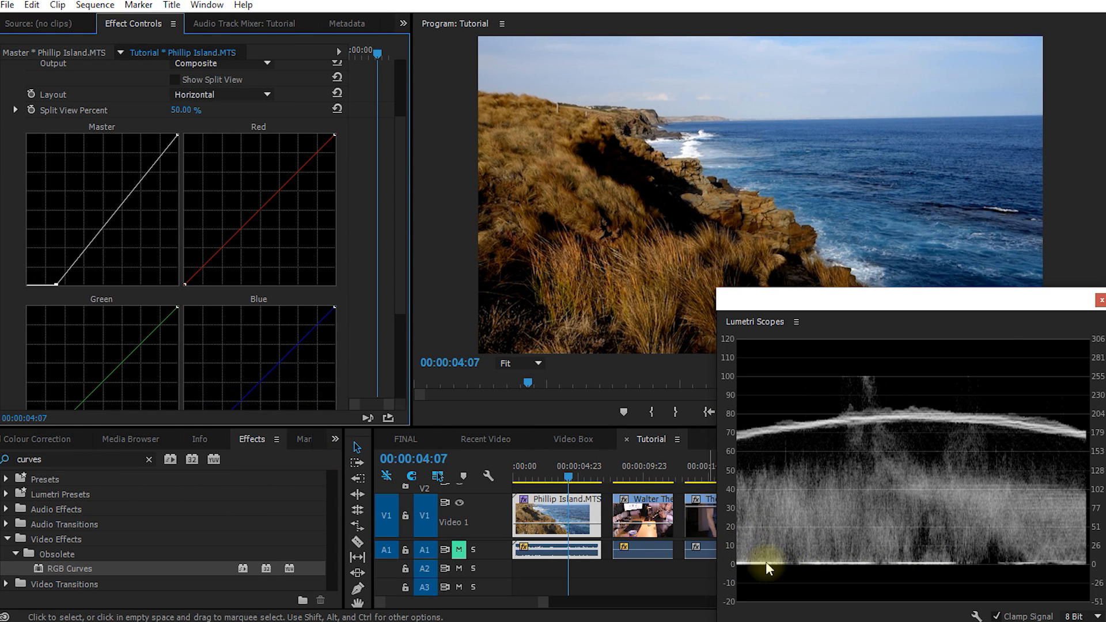
left_click_drag(57, 285, 37, 297)
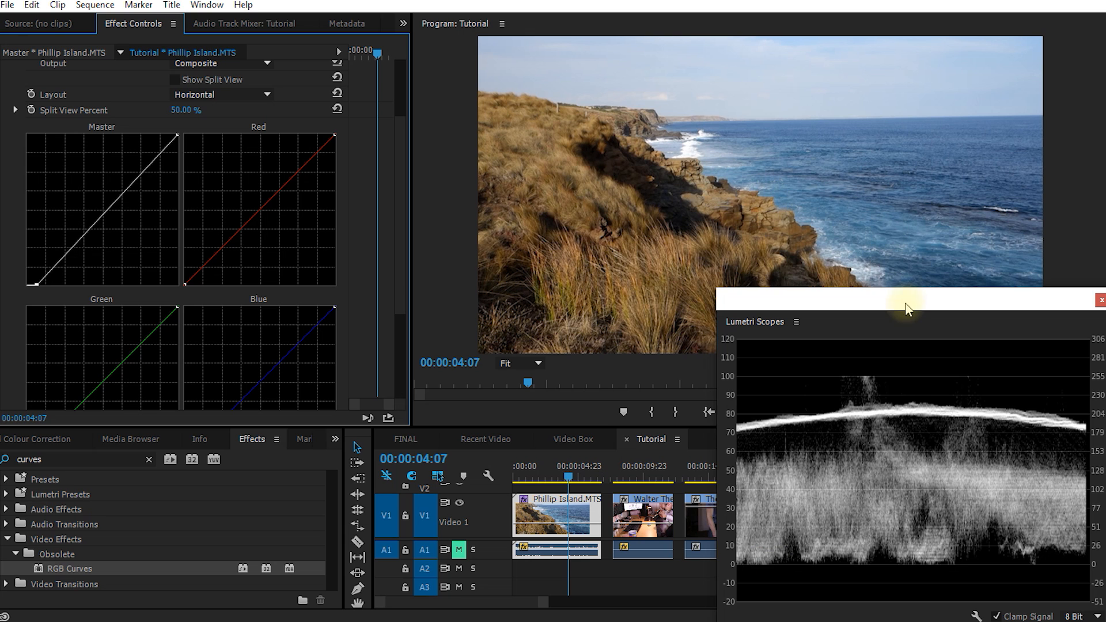
Uncover the program picture and toggle RGB Curves off and on to compare the darkened shadows with the original.
left_click_drag(800, 298, 792, 390)
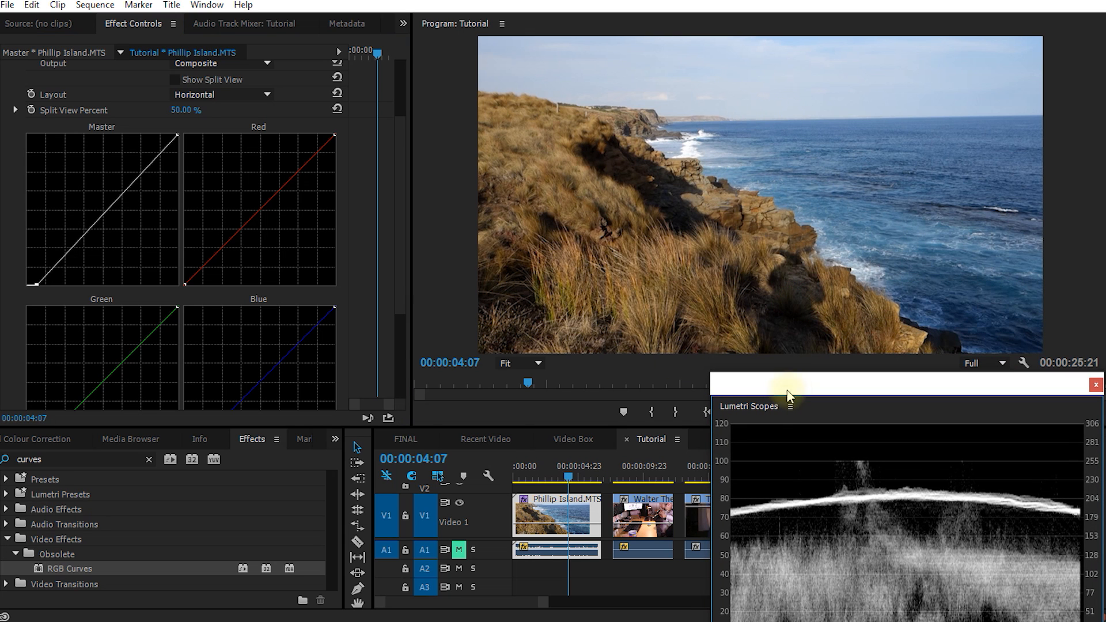
scroll(393, 274, "up", 3)
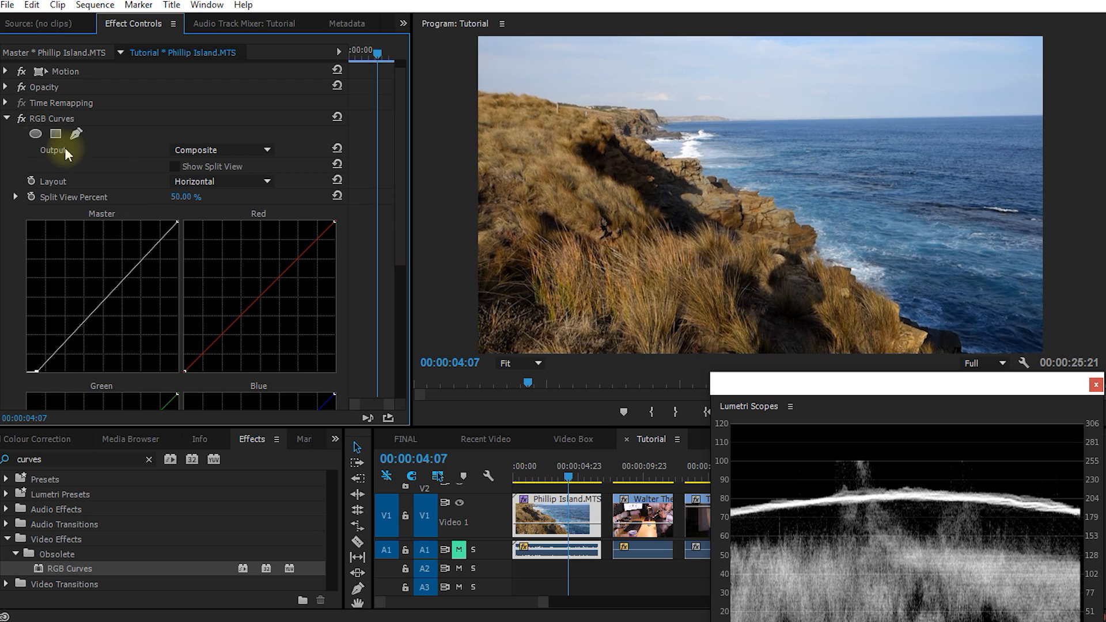
left_click(21, 119)
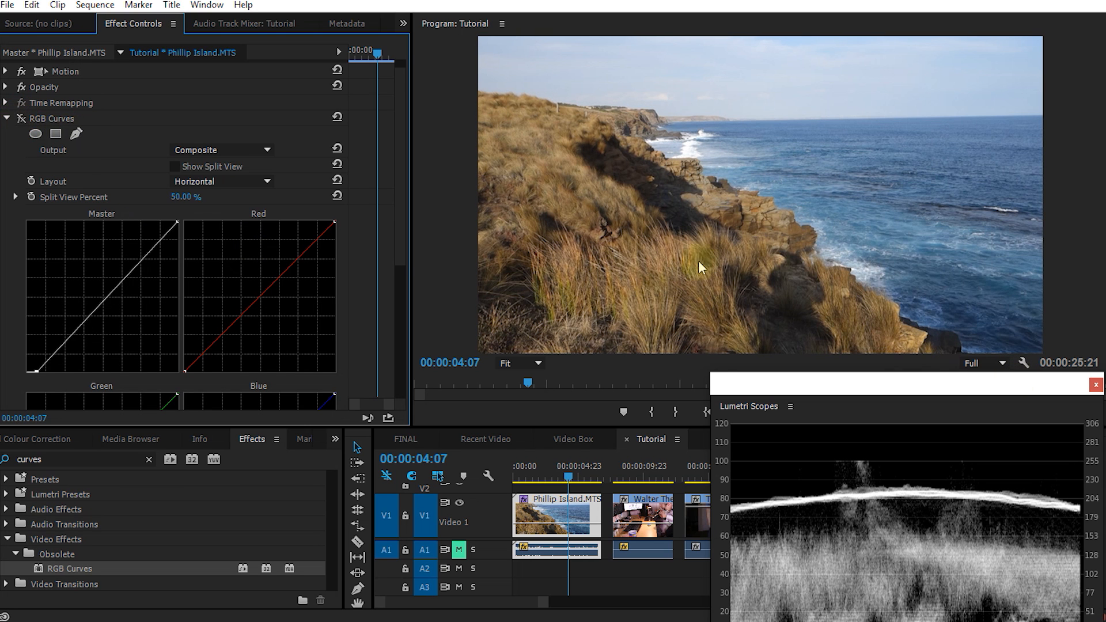
left_click(21, 118)
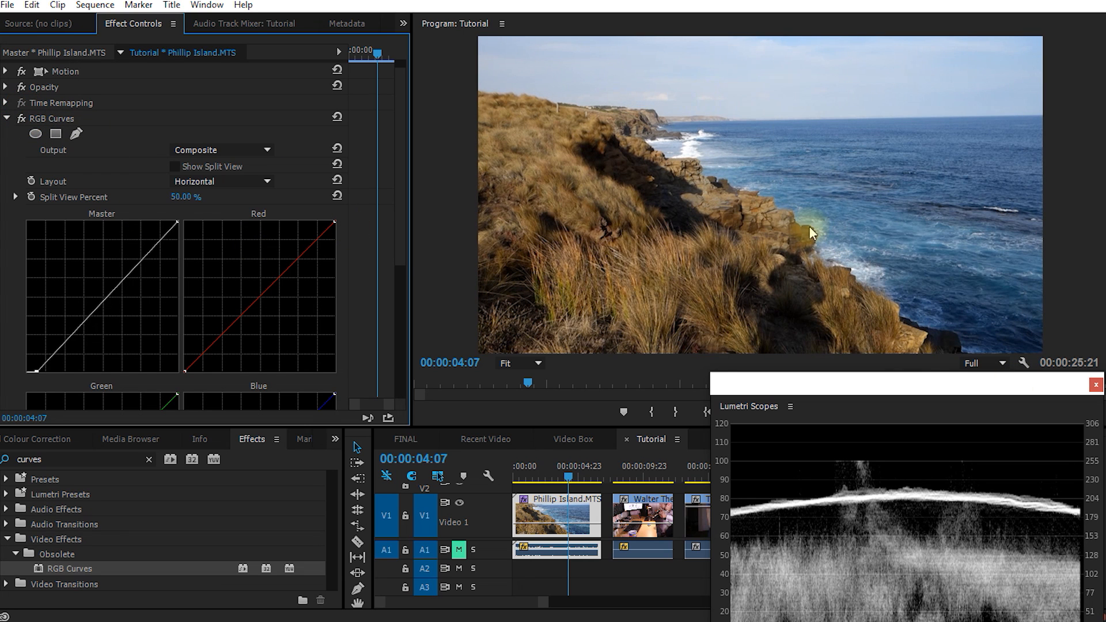
Restore the scopes' position and shift the Master curve's white point inward along the upper edge, raising the waveform's bright band to about 90.
left_click_drag(913, 385, 920, 299)
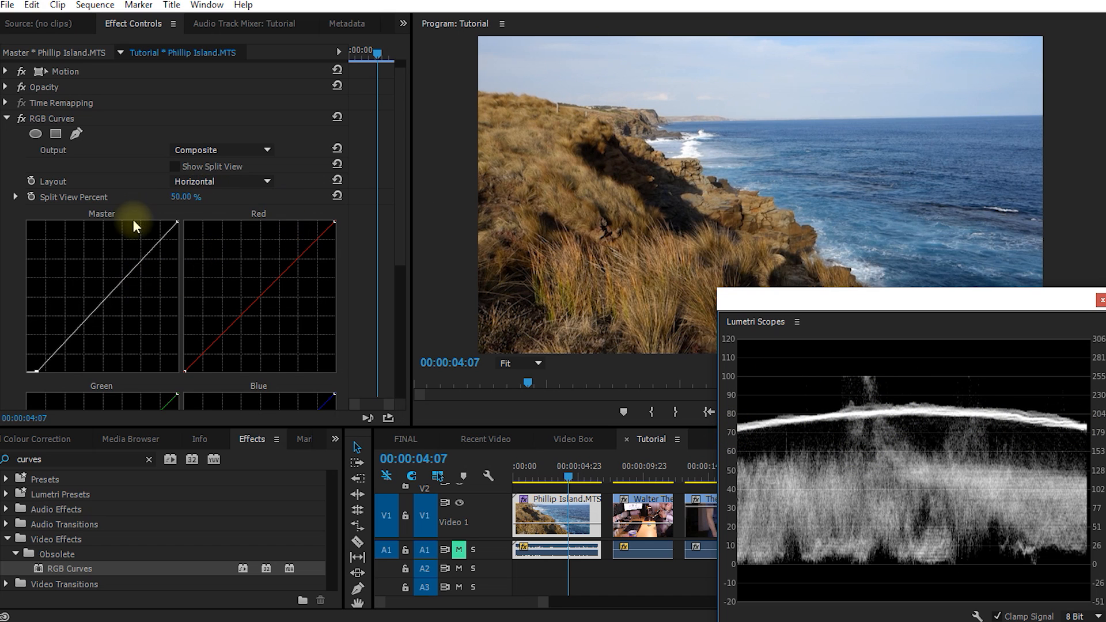
left_click(56, 118)
scroll(151, 231, "down", 1)
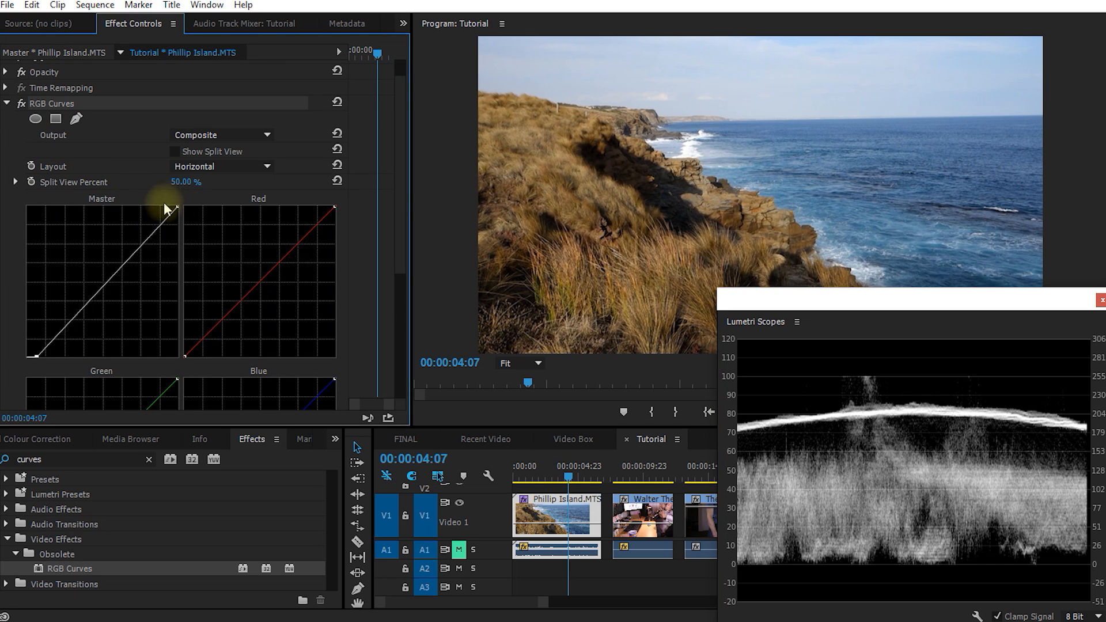
left_click_drag(177, 204, 168, 205)
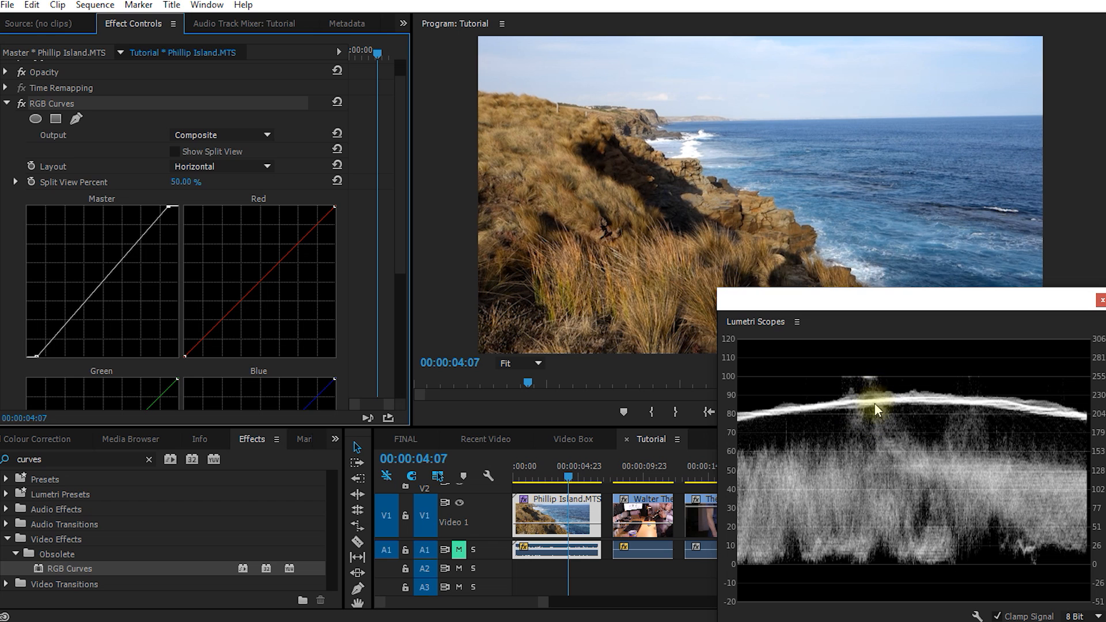
left_click_drag(167, 206, 162, 206)
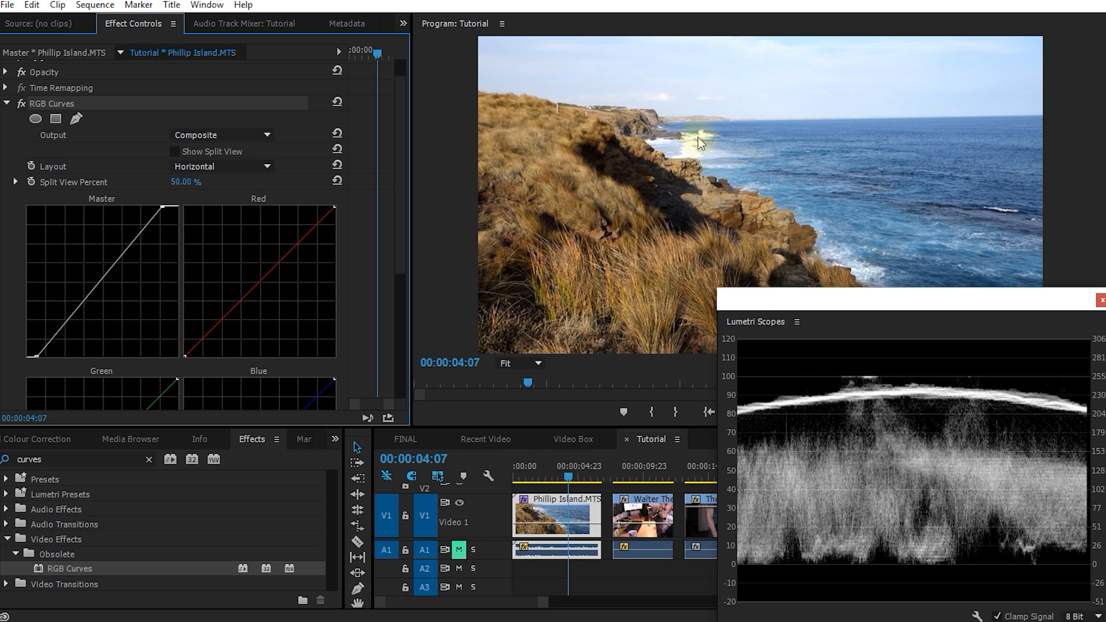
left_click_drag(162, 206, 164, 206)
Move the scopes aside, compare the full picture with RGB Curves off and on twice, and bring the scopes back.
left_click_drag(822, 303, 1105, 357)
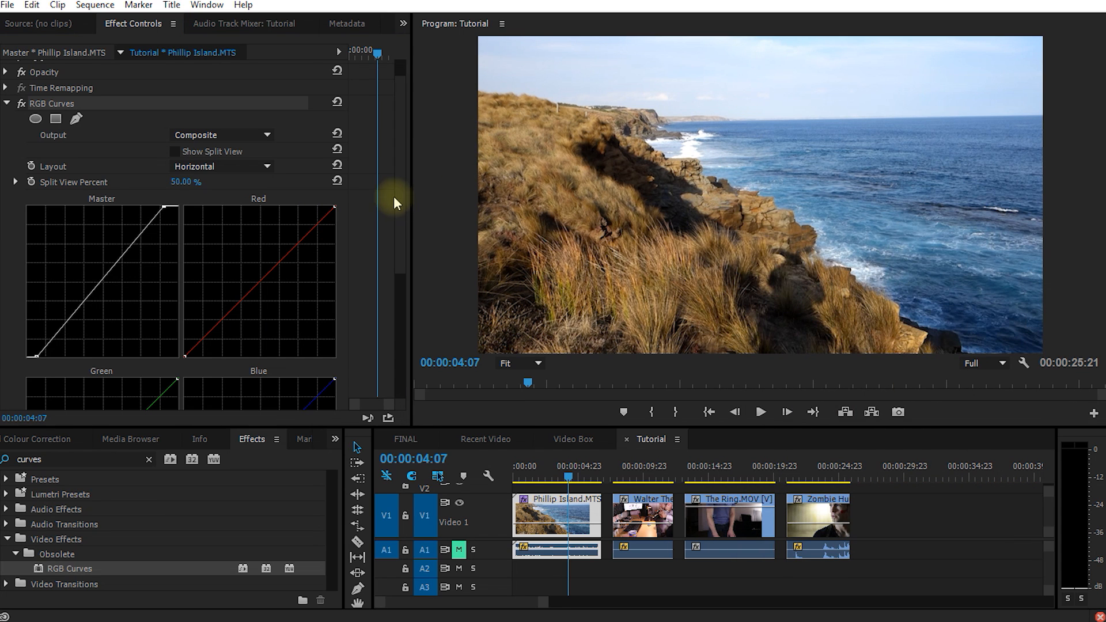
left_click(21, 104)
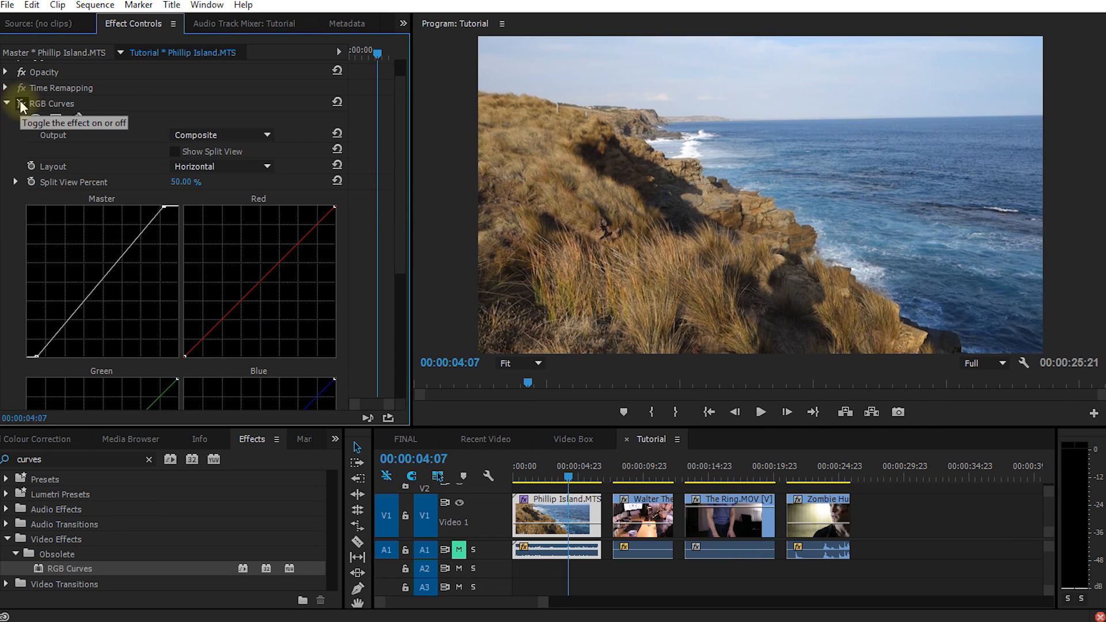
left_click(21, 104)
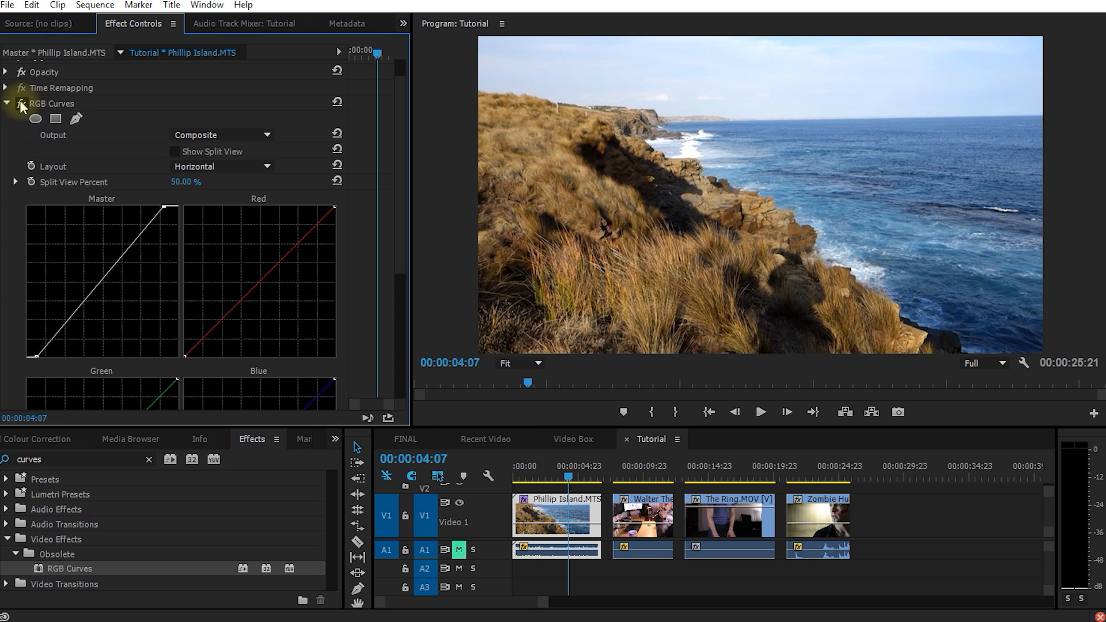
left_click(21, 104)
left_click(21, 105)
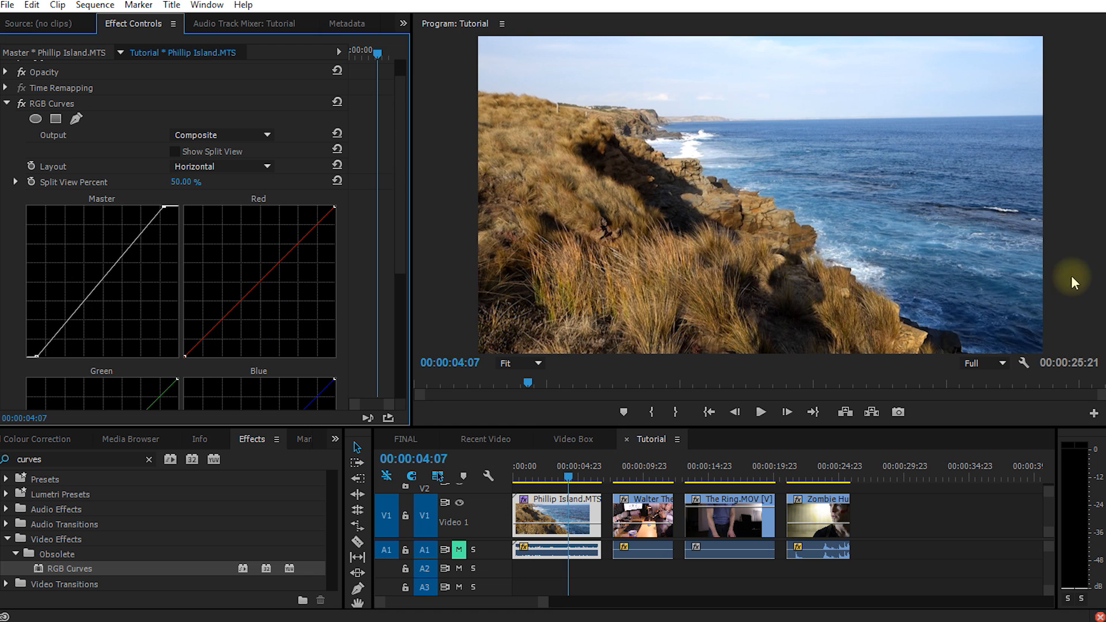
left_click_drag(1105, 274, 906, 303)
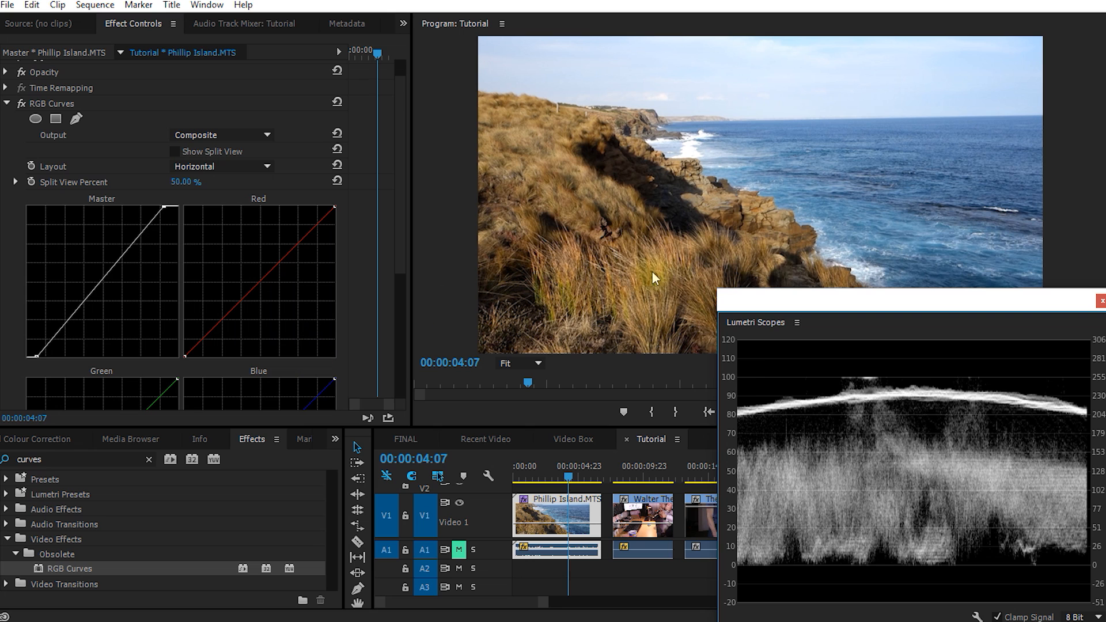
Find Fast Color Corrector by searching the effects for "fast", apply it to the Phillip Island clip, and raise its Saturation slightly.
left_click(116, 458)
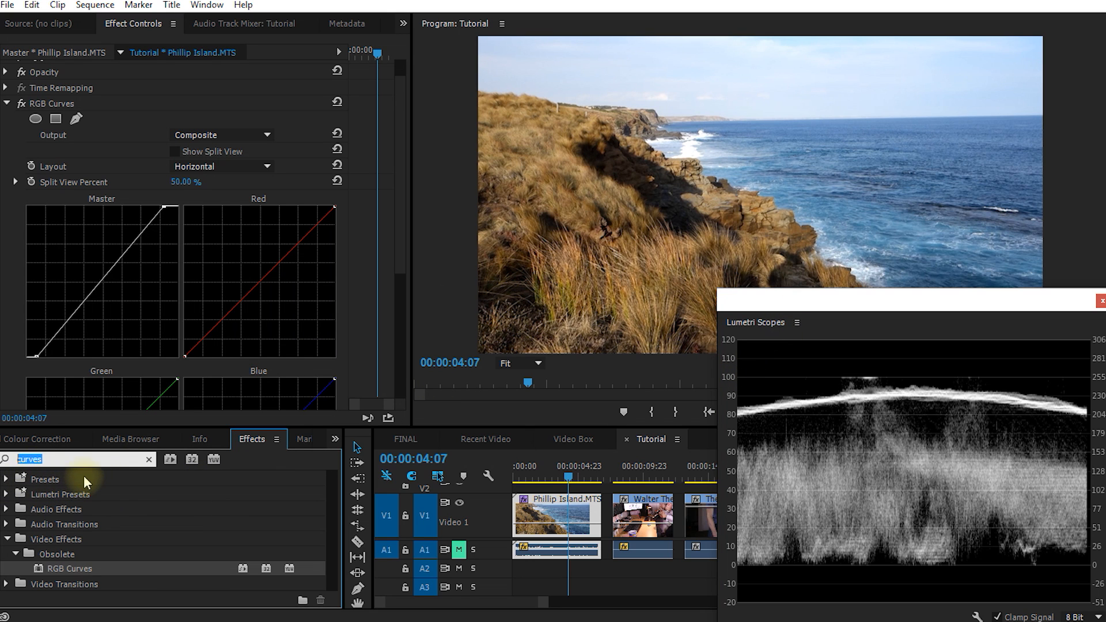
type("fast")
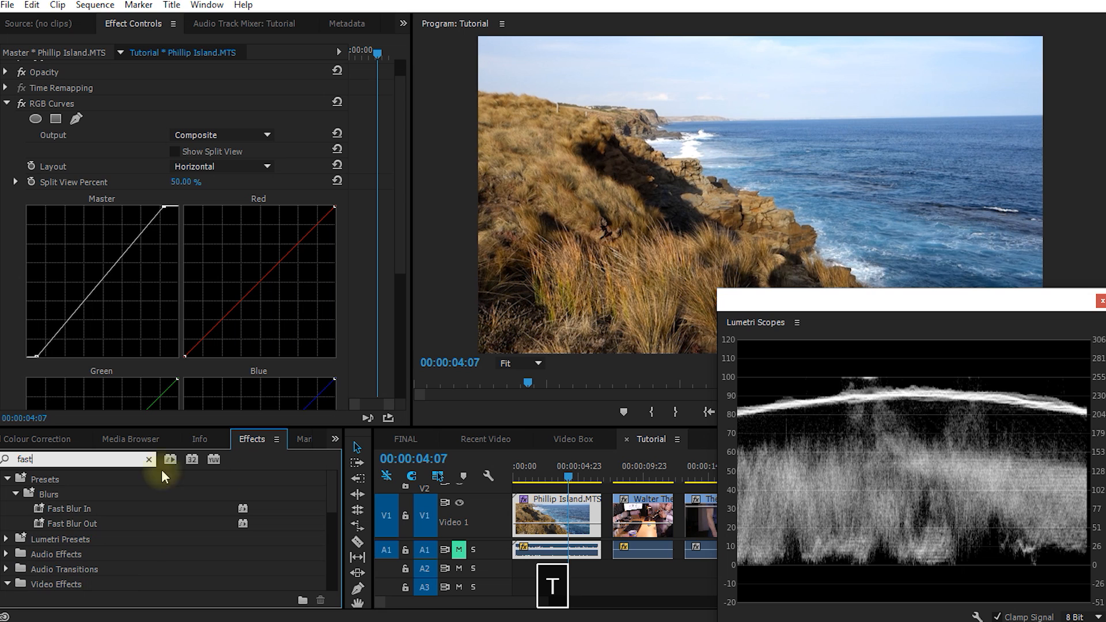
scroll(320, 552, "down", 5)
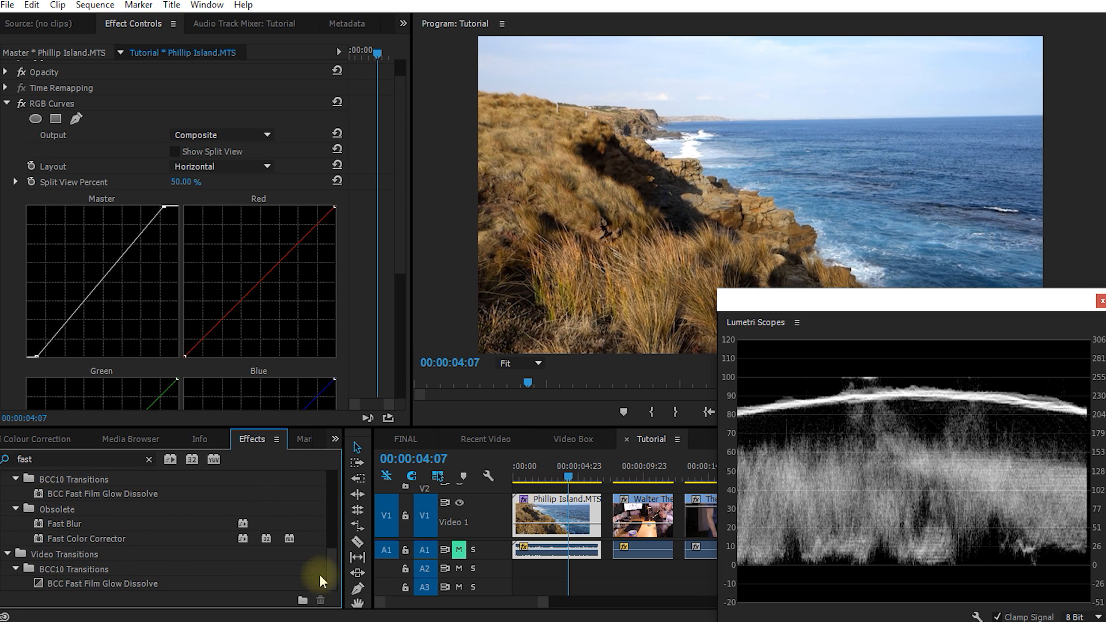
left_click_drag(75, 537, 395, 348)
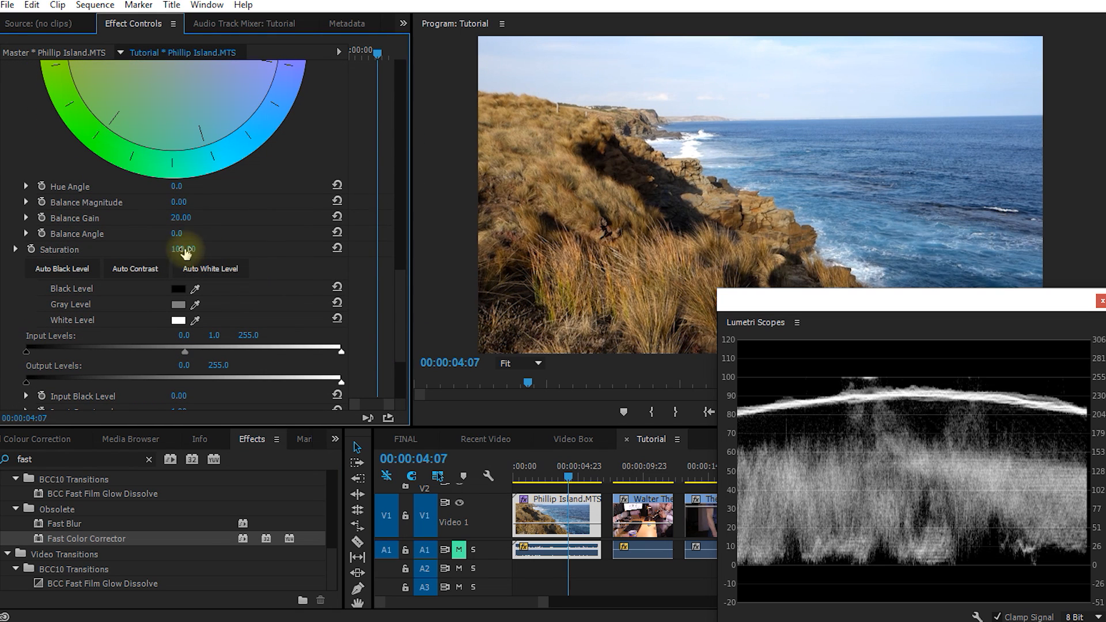
left_click_drag(183, 249, 198, 249)
Collapse RGB Curves and Fast Color Corrector and toggle both off and on to compare the graded picture with the original.
left_click_drag(400, 283, 391, 102)
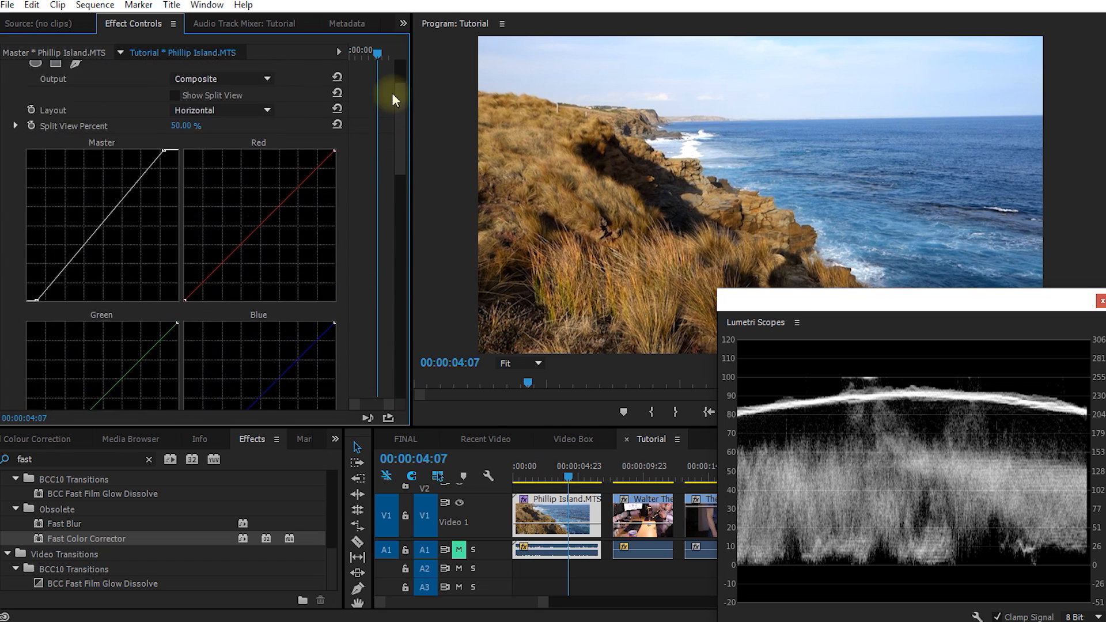
left_click(6, 80)
left_click(6, 96)
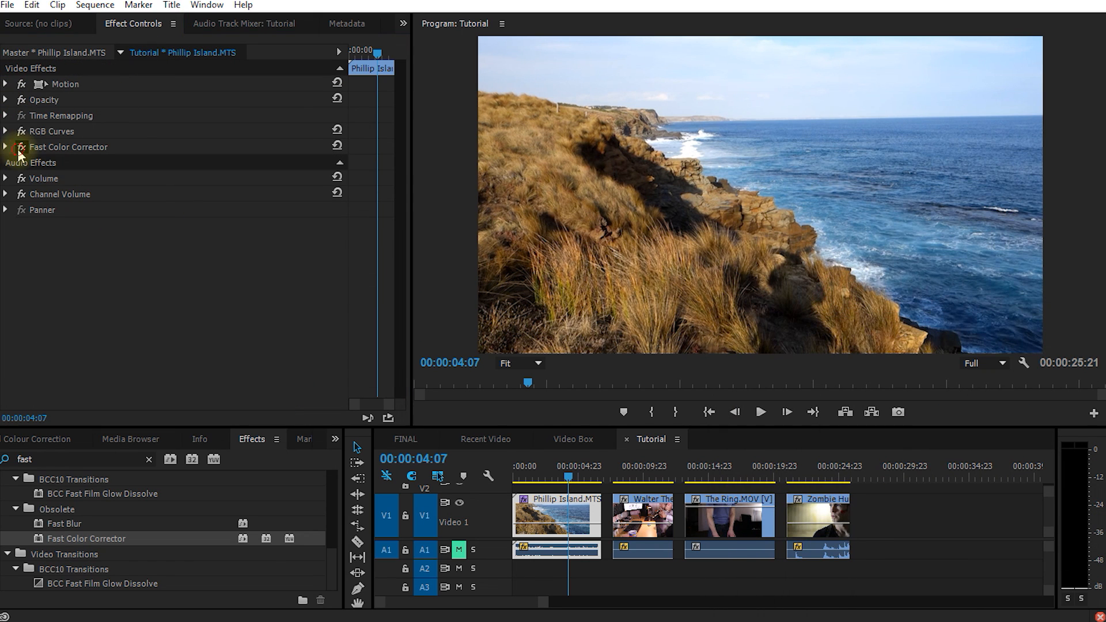
left_click(20, 147)
left_click(22, 131)
left_click(22, 132)
left_click(21, 147)
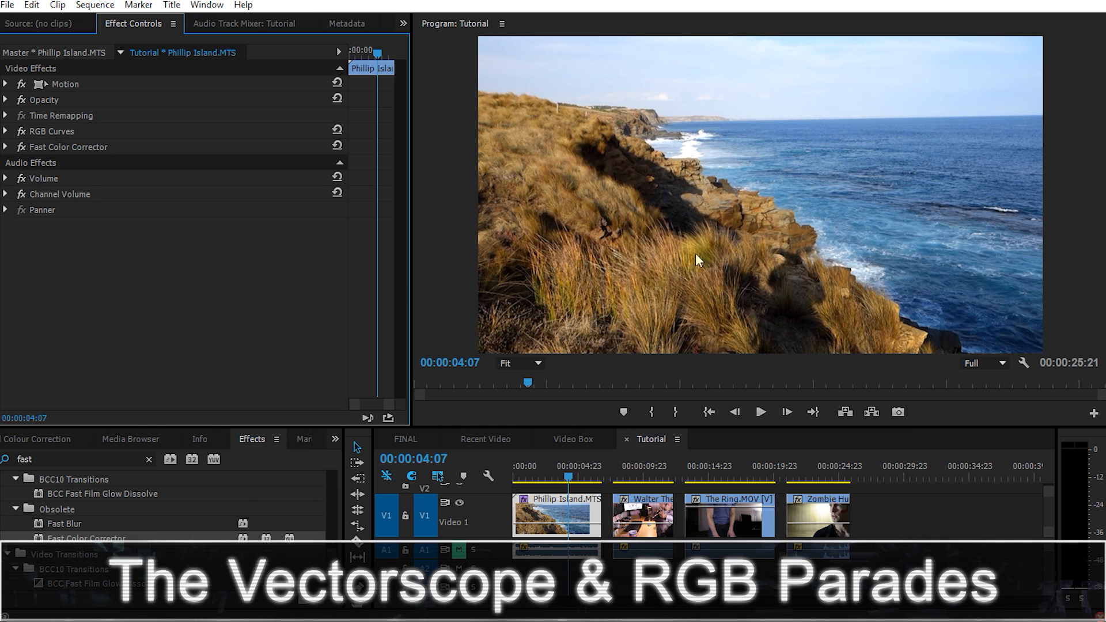
Play the second clip in the sequence, park the playhead on it at 00:00:10:19, and select the clip.
left_click_drag(568, 478, 614, 482)
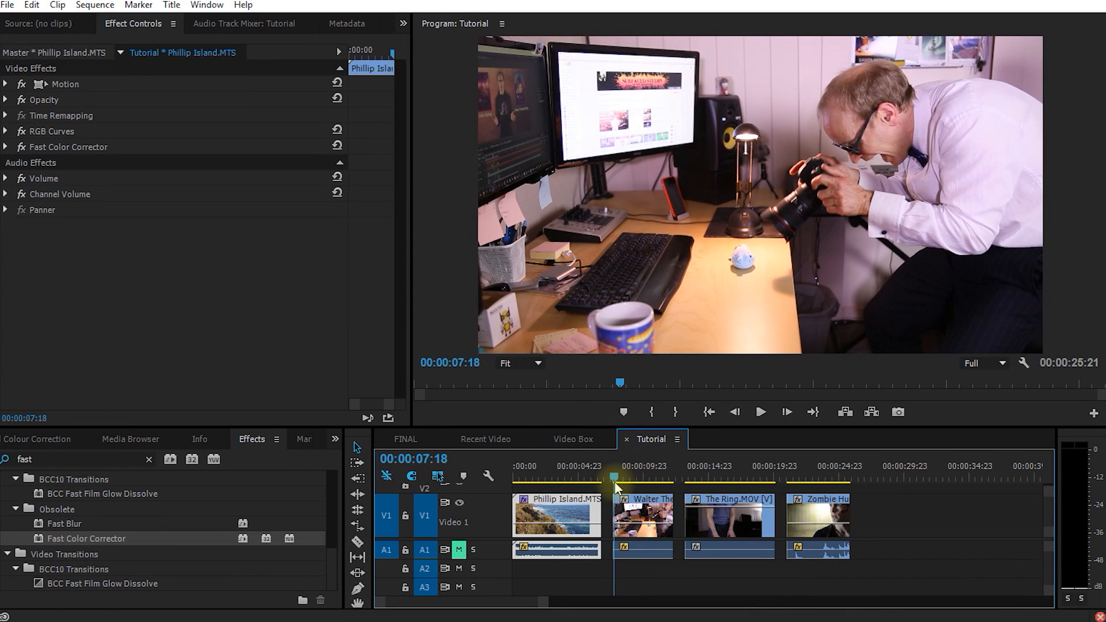
key("space")
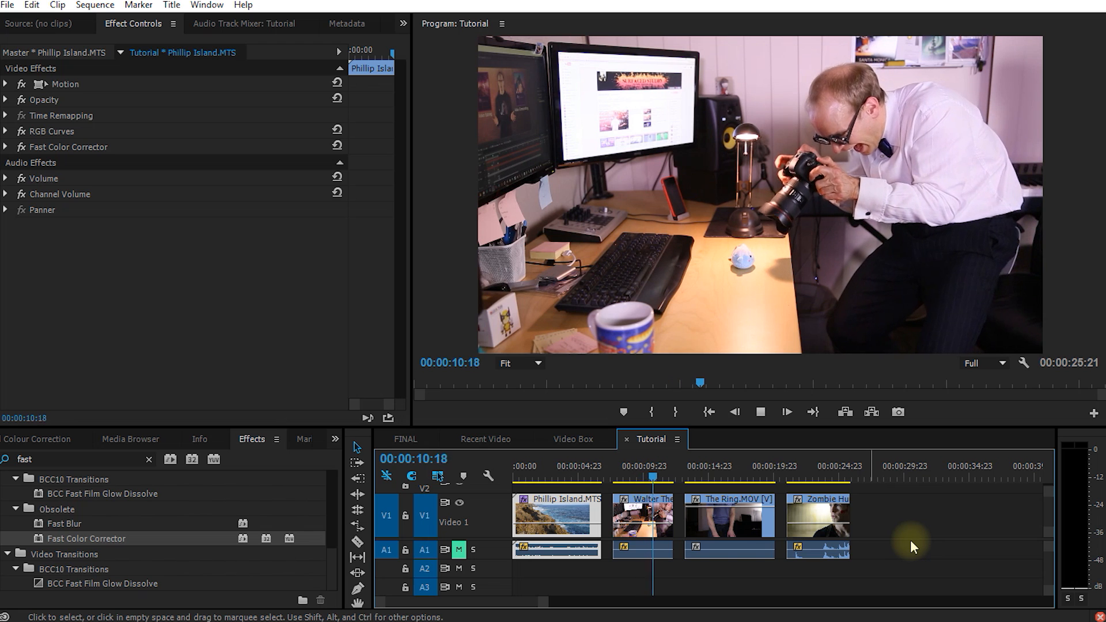
key("space")
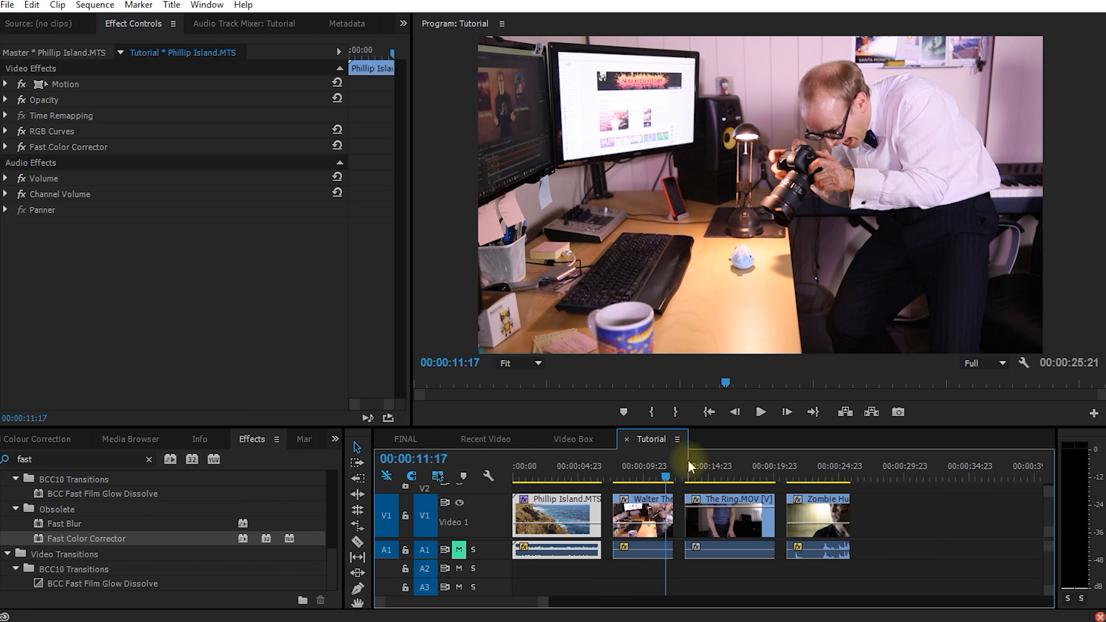
left_click(631, 472)
left_click_drag(631, 480, 654, 495)
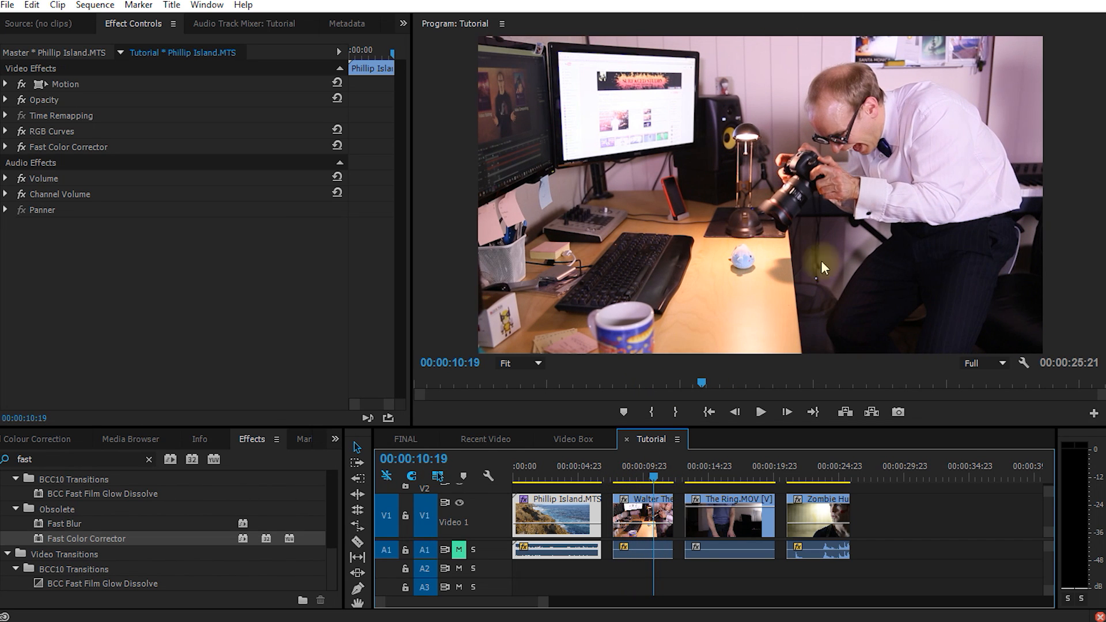
left_click(641, 501)
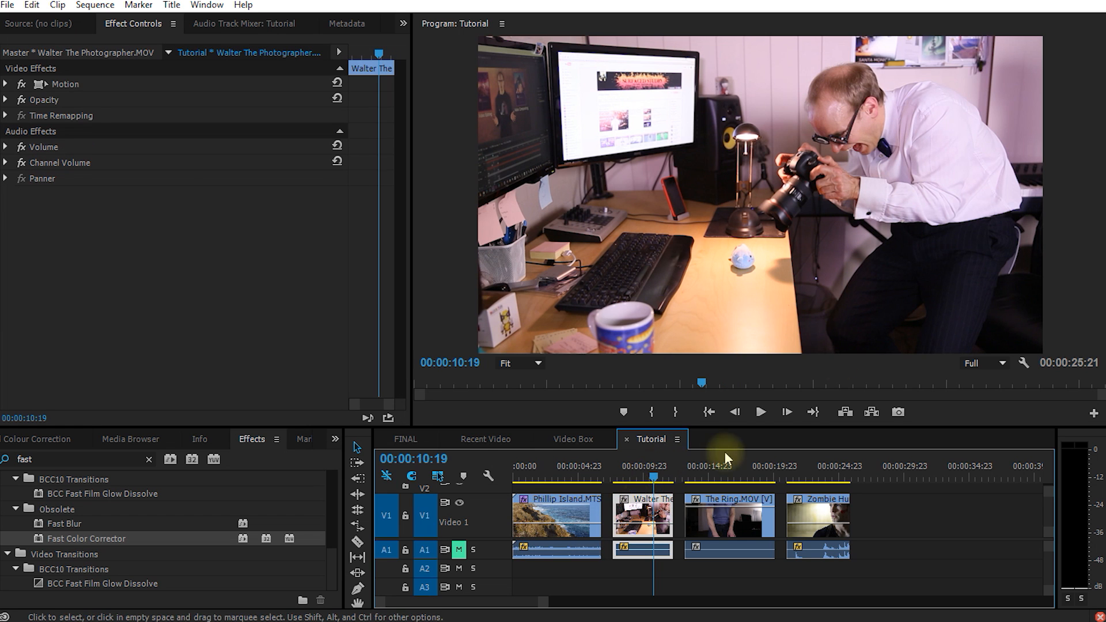
Replace the luma waveform with Vectorscope YUV and Parade (RGB) in an enlarged Lumetri Scopes window placed beside the program picture.
left_click_drag(1034, 321, 235, 199)
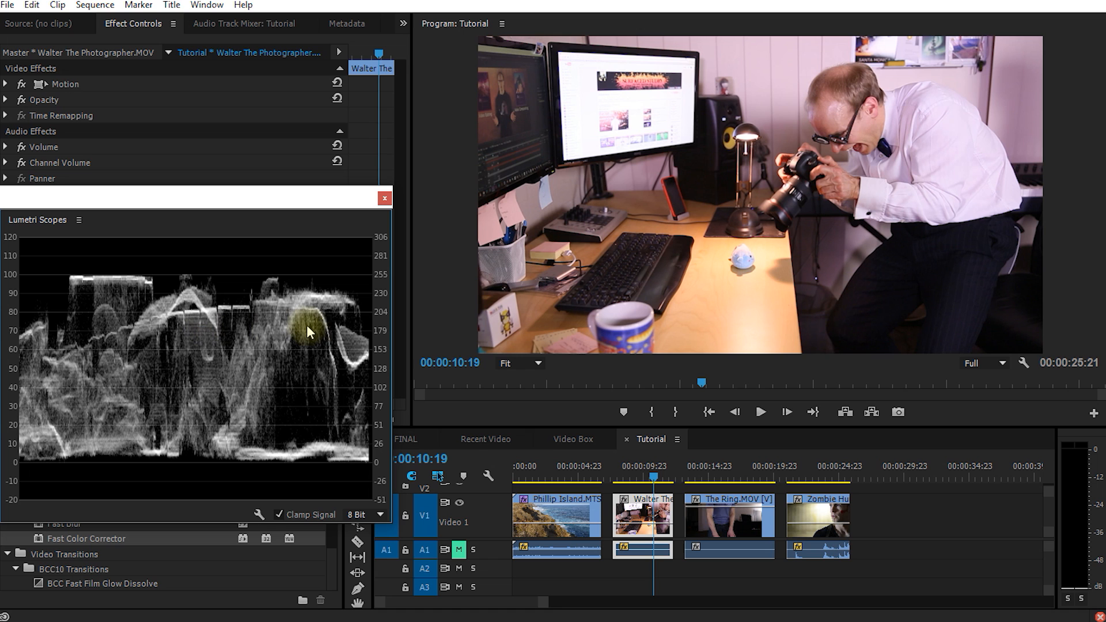
left_click_drag(392, 332, 470, 338)
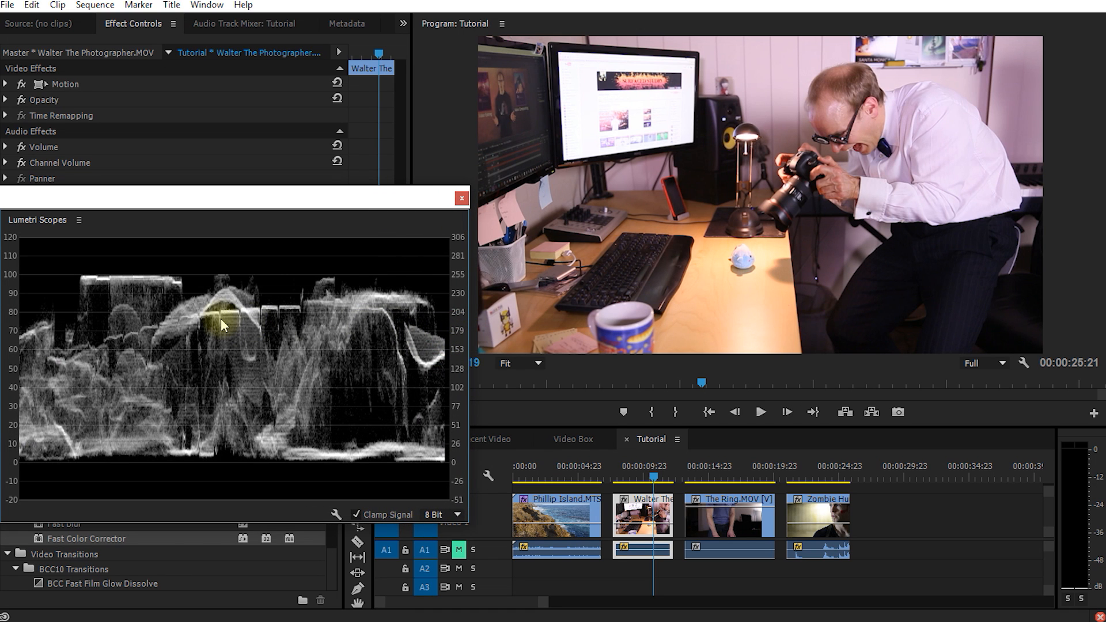
right_click(202, 307)
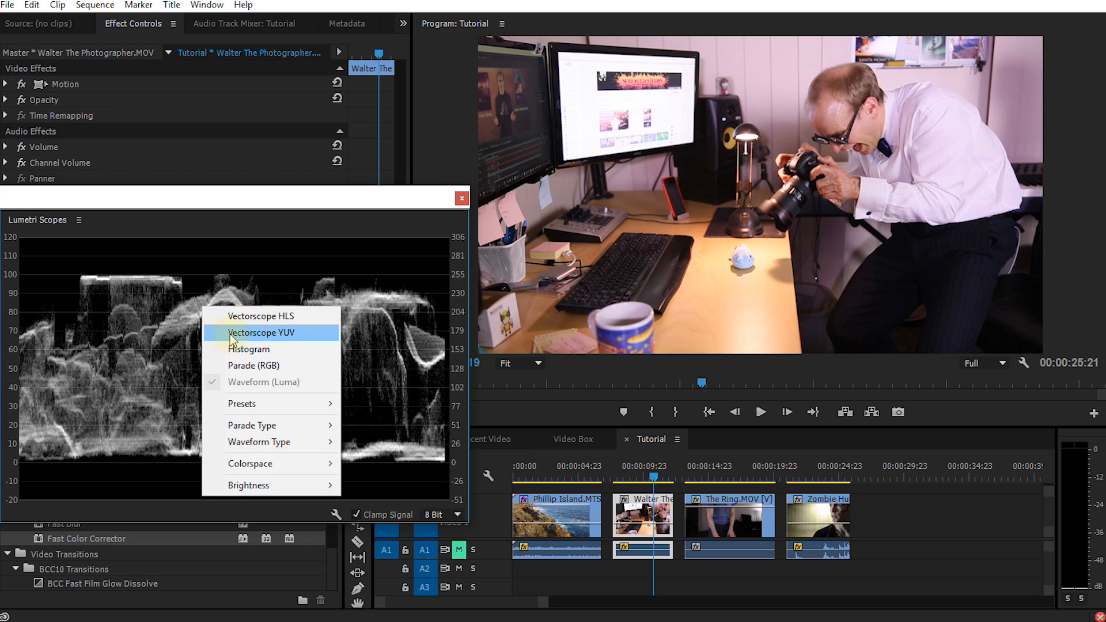
left_click(257, 339)
right_click(307, 321)
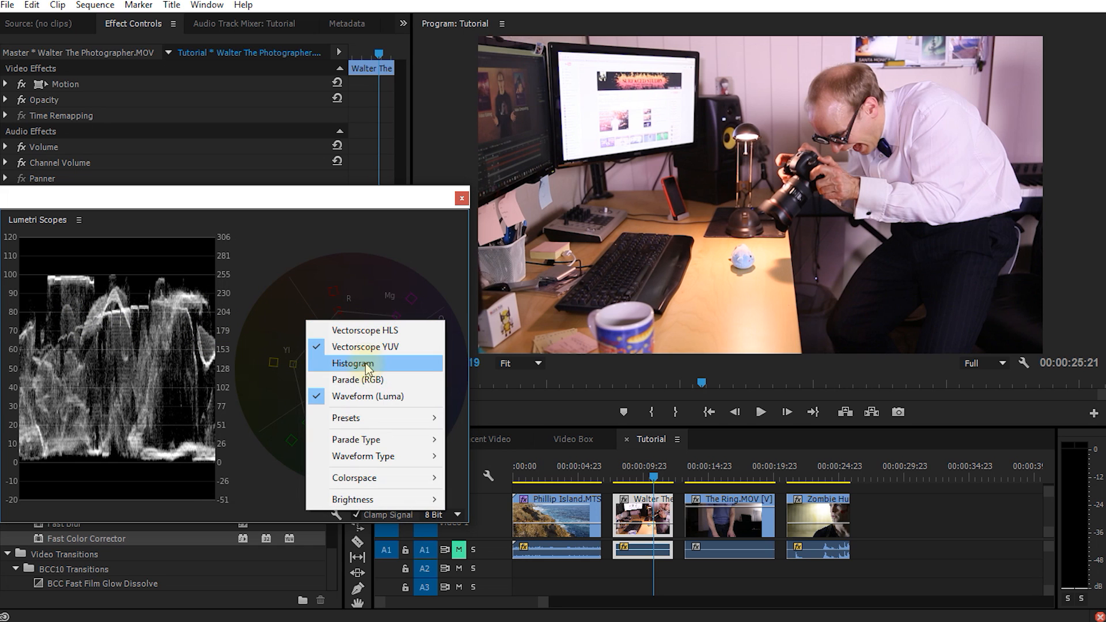
left_click(393, 378)
right_click(148, 295)
left_click(217, 376)
left_click_drag(254, 198, 257, 55)
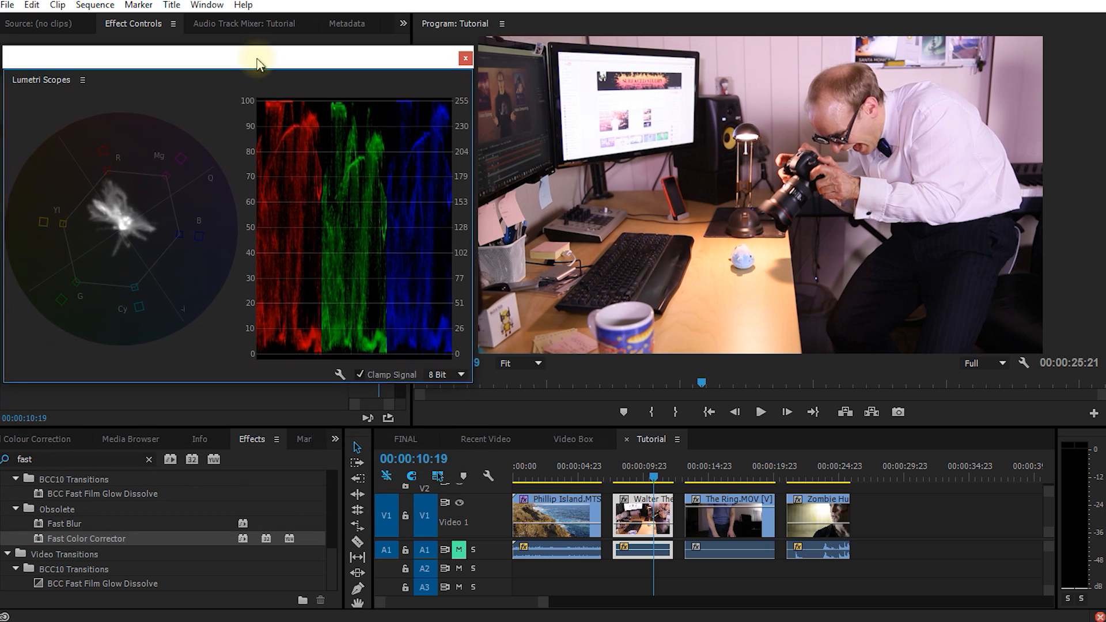
left_click_drag(469, 380, 469, 409)
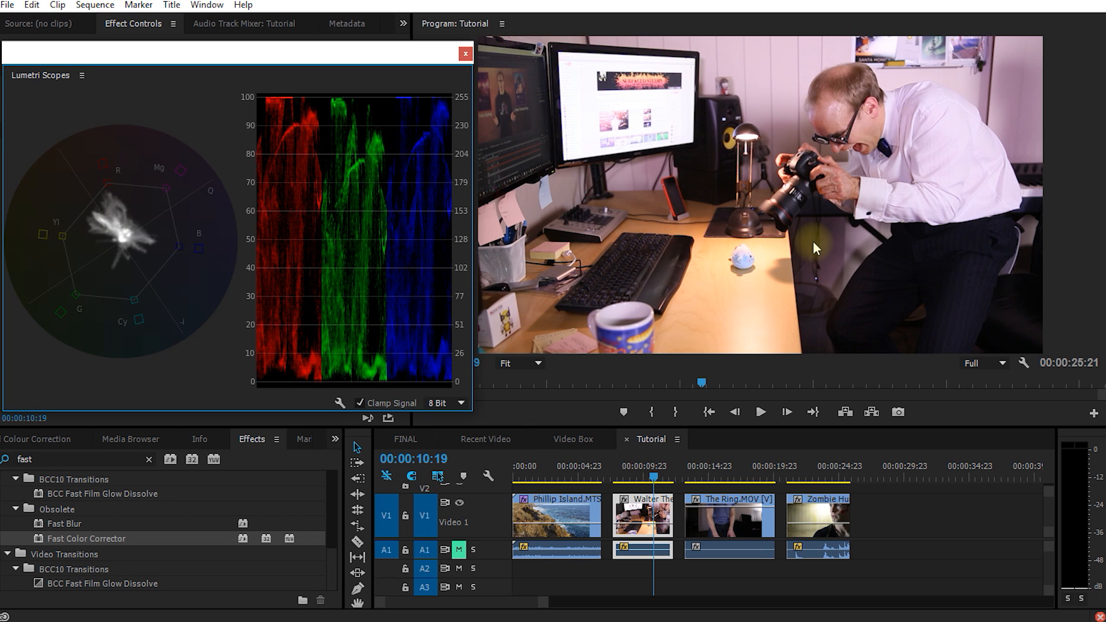
Apply Fast Color Corrector to the second clip, keeping the scopes clear of the effect settings and timeline.
left_click_drag(349, 65, 933, 154)
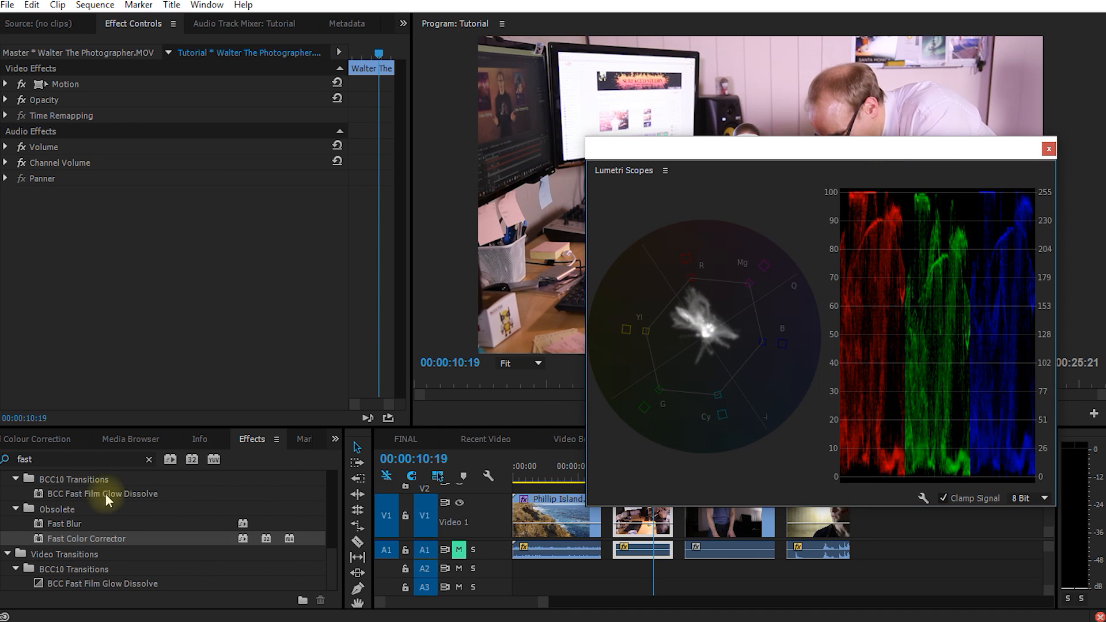
left_click_drag(82, 539, 645, 522)
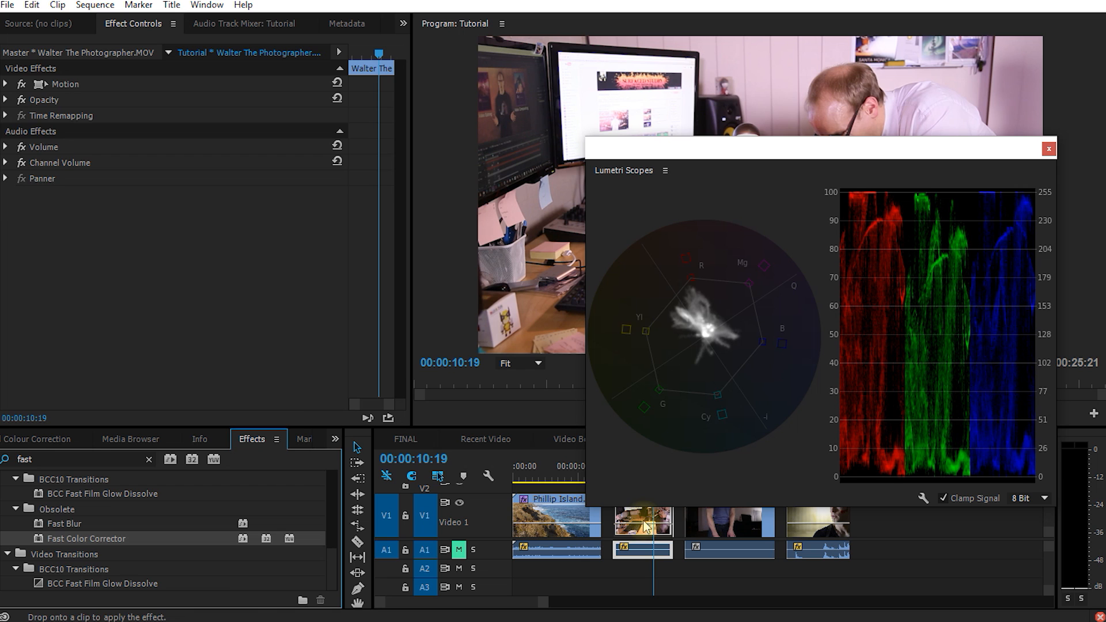
left_click_drag(762, 151, 790, 69)
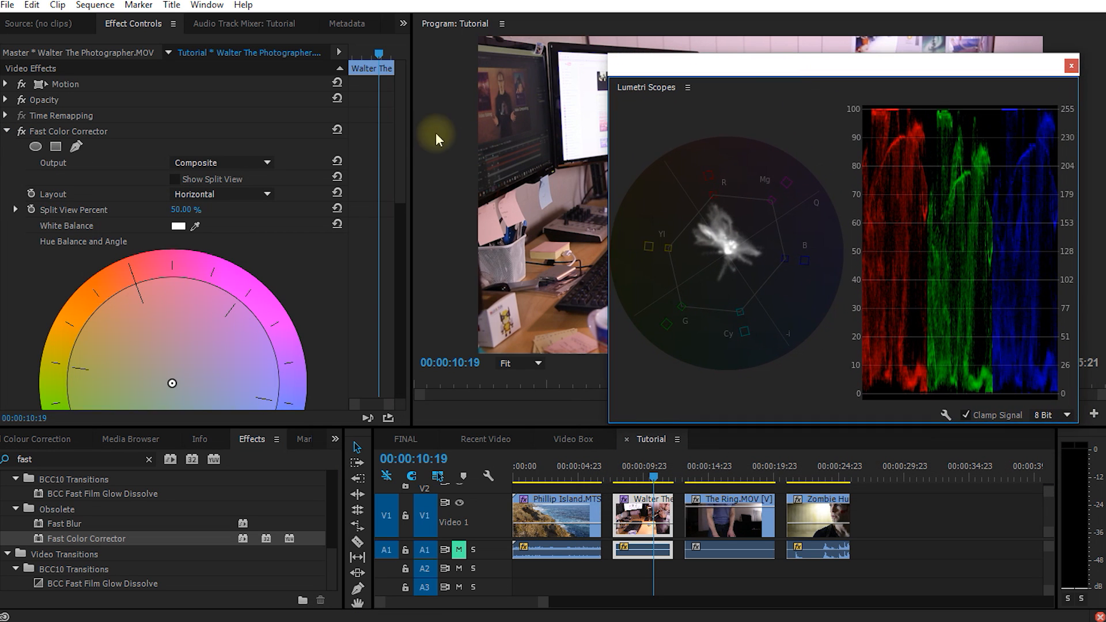
Try a strong green shift on the Hue Balance wheel with a magnitude of about 83, and check the full picture.
left_click_drag(399, 125, 394, 181)
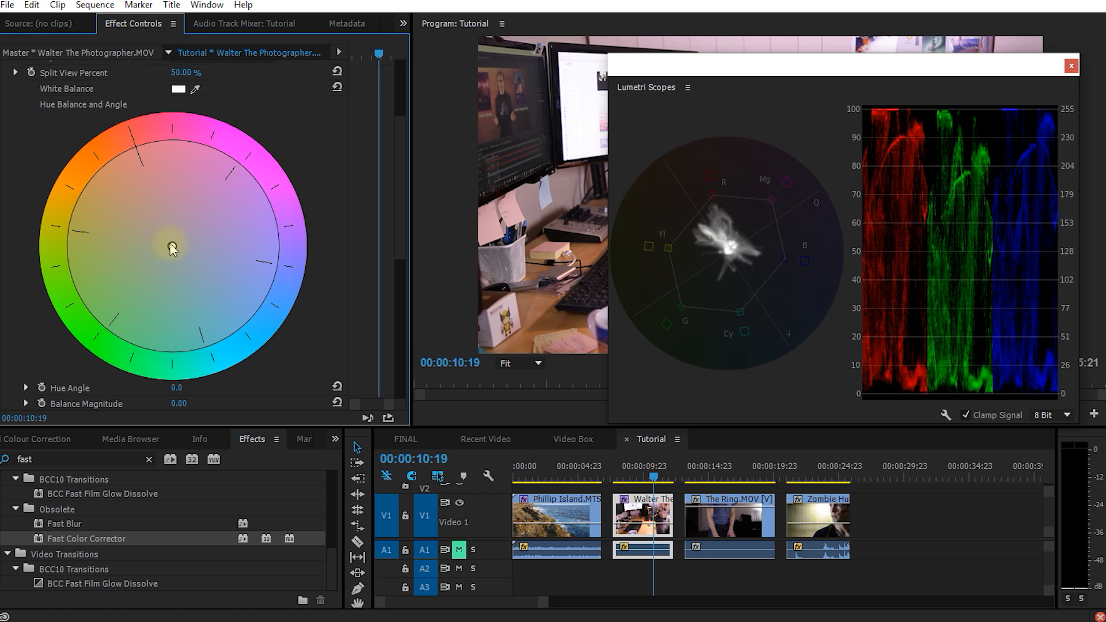
left_click_drag(172, 249, 114, 309)
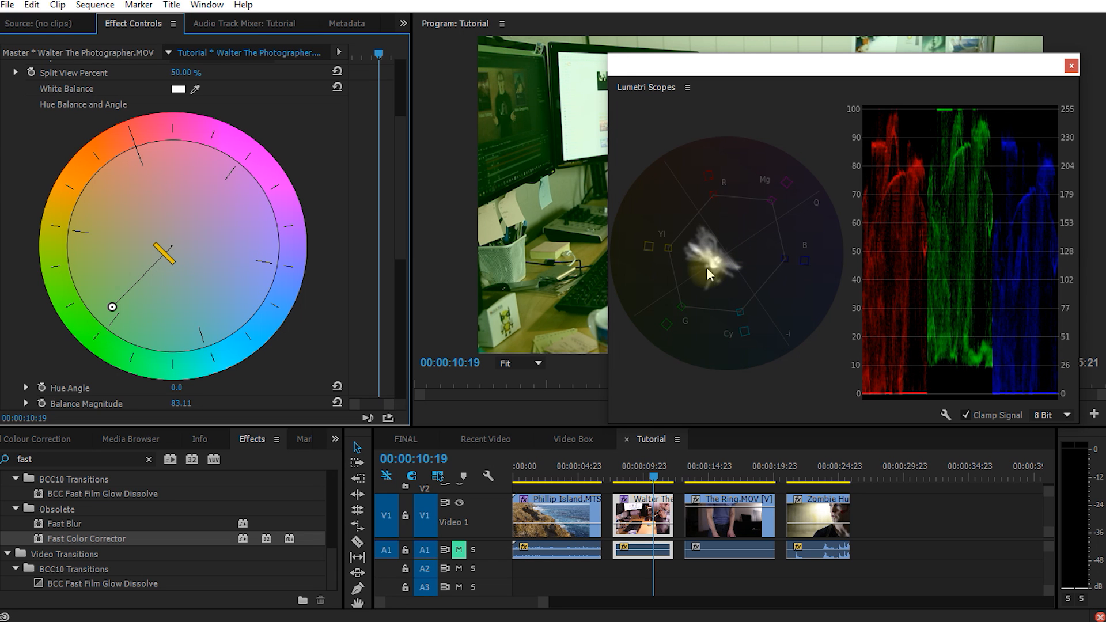
left_click_drag(889, 58, 292, 84)
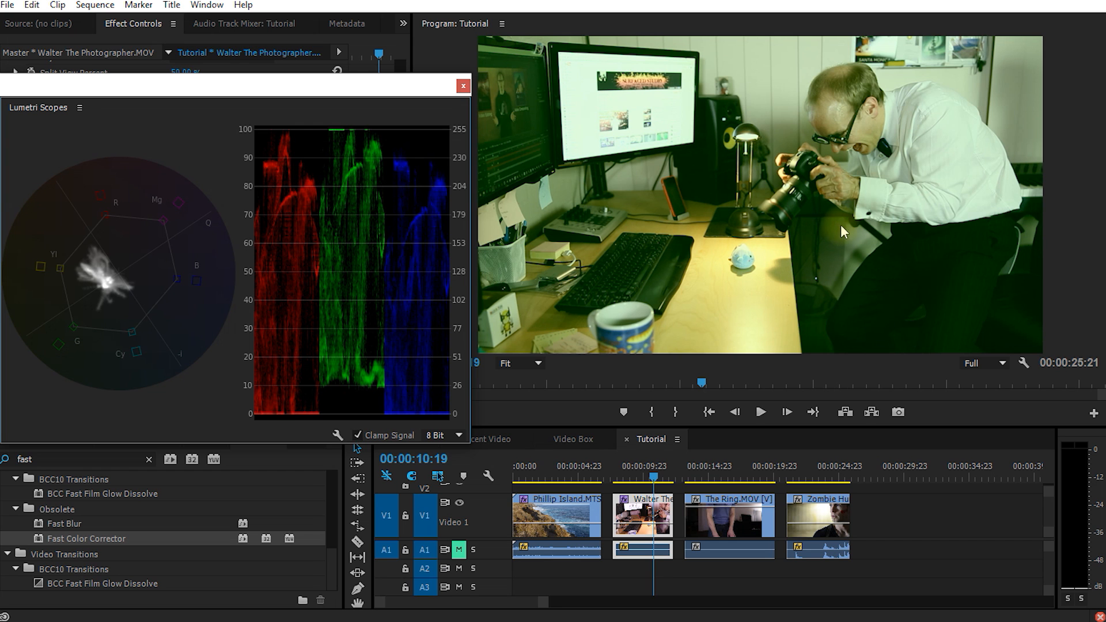
left_click_drag(306, 87, 914, 62)
Reduce the green shift to a Balance Magnitude of about 32, bring it back to the wheel's centre, and reset the colour balance.
left_click_drag(112, 307, 166, 279)
left_click(701, 279)
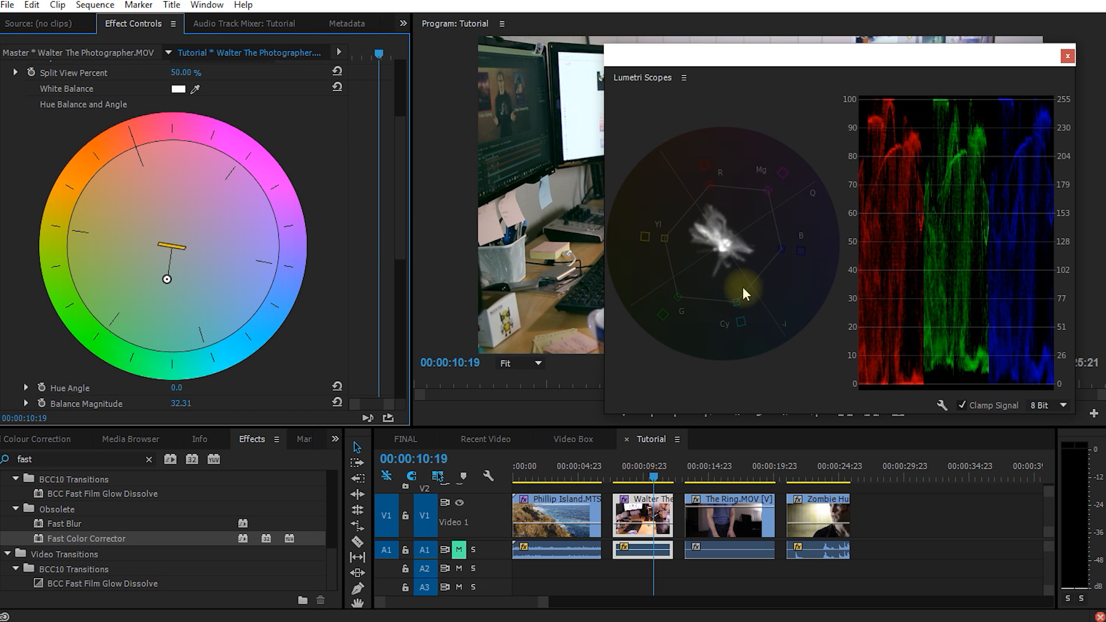
left_click_drag(166, 282, 172, 243)
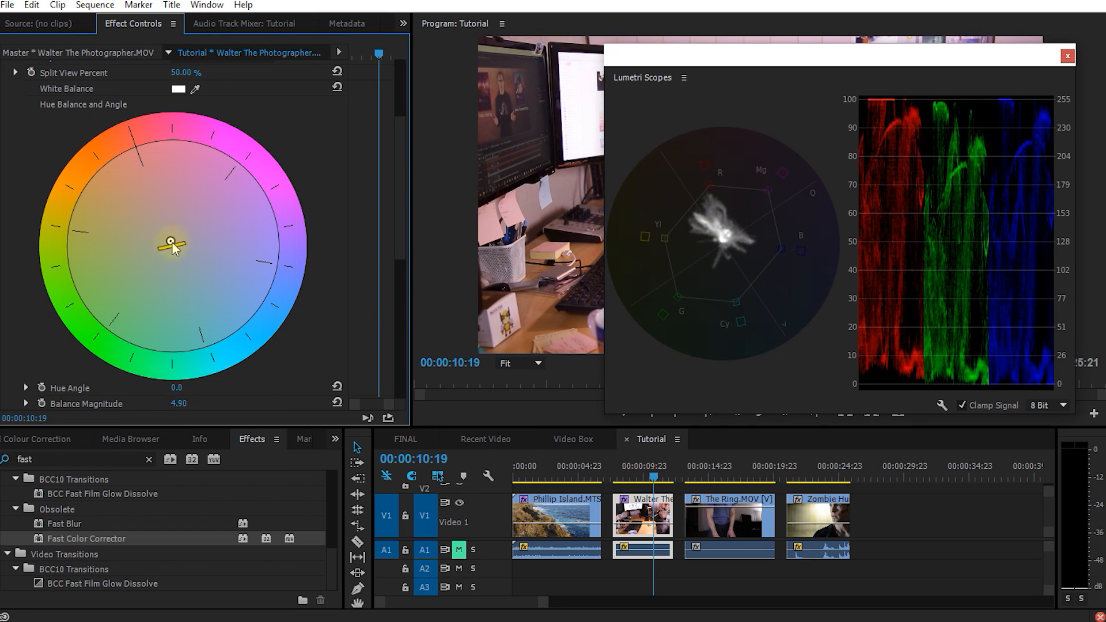
left_click(337, 88)
Set the Fast Color Corrector's Hue Angle to -14.0° on the second clip.
left_click_drag(402, 122, 400, 144)
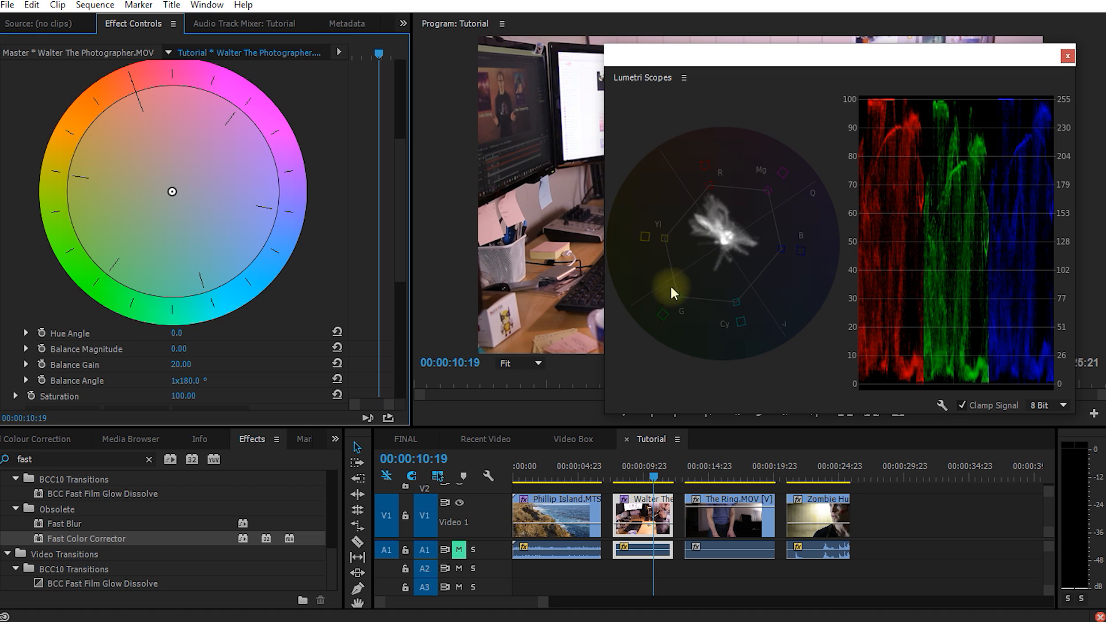
mouse_move(178, 334)
left_mouse_down()
mouse_move(1, 333)
mouse_move(180, 334)
left_mouse_up()
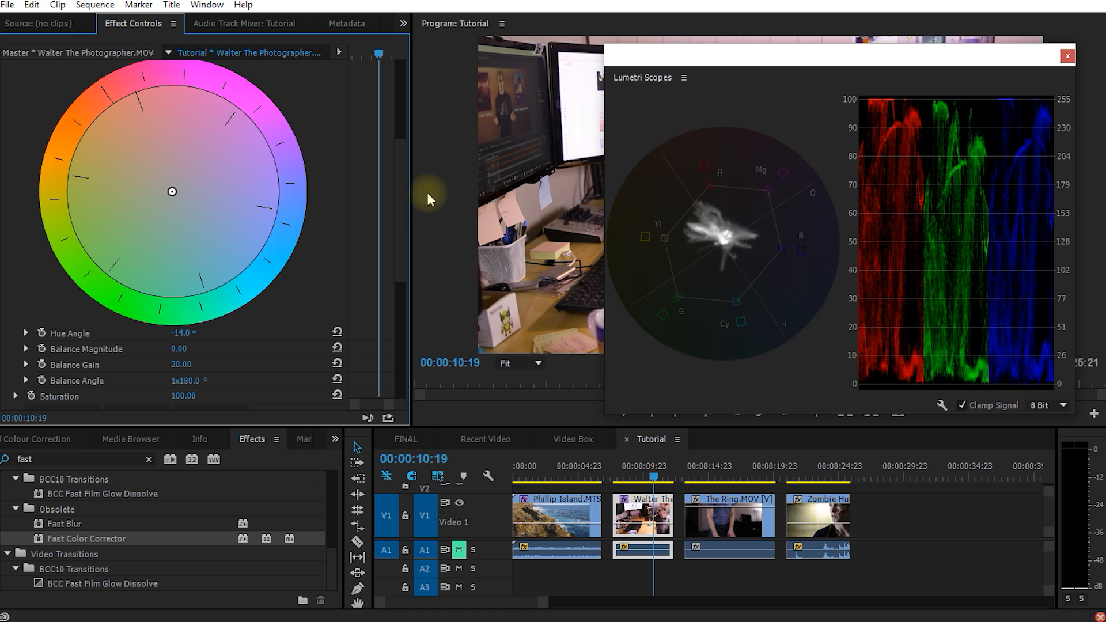
Set the Saturation to 0 and examine the vectorscope and RGB parade alongside the picture.
scroll(401, 194, "down", 2)
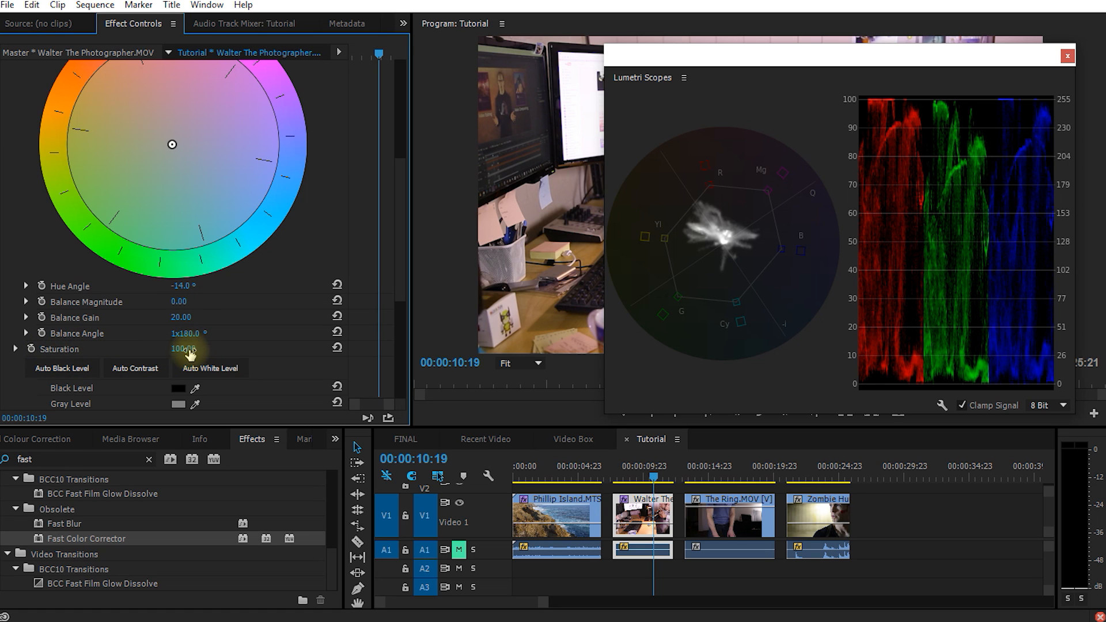
left_click_drag(184, 348, 130, 348)
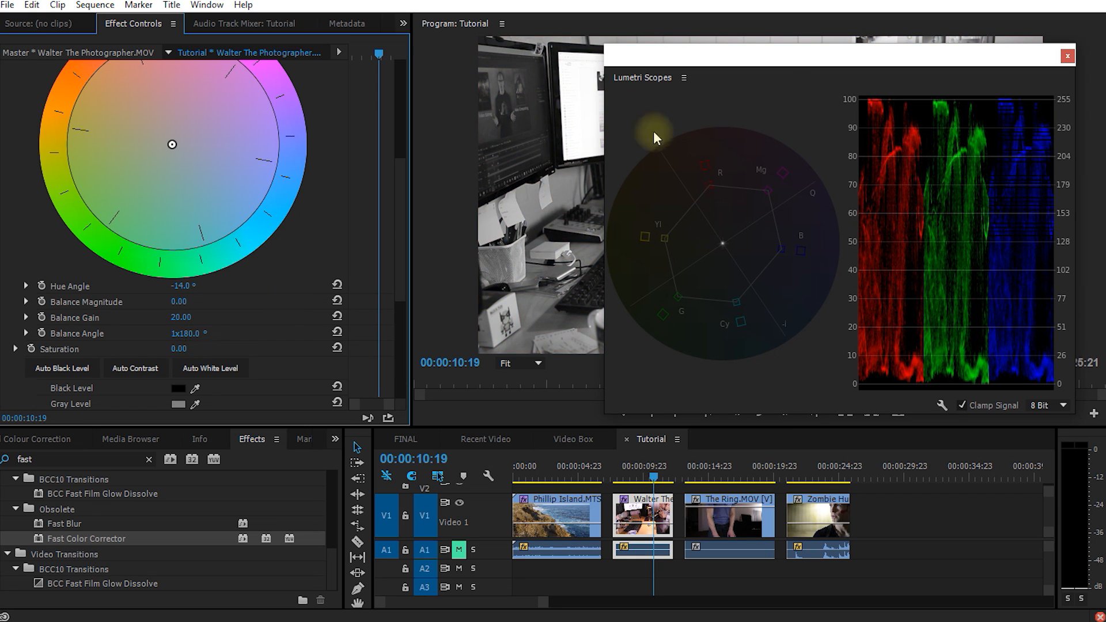
left_click_drag(795, 67, 778, 132)
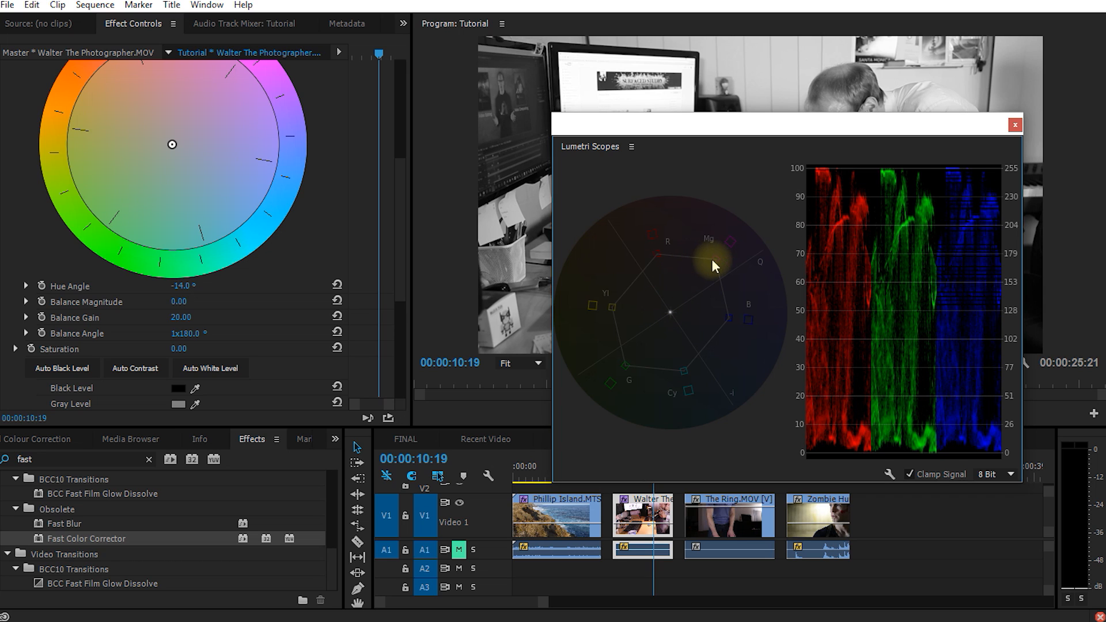
left_click_drag(756, 126, 762, 153)
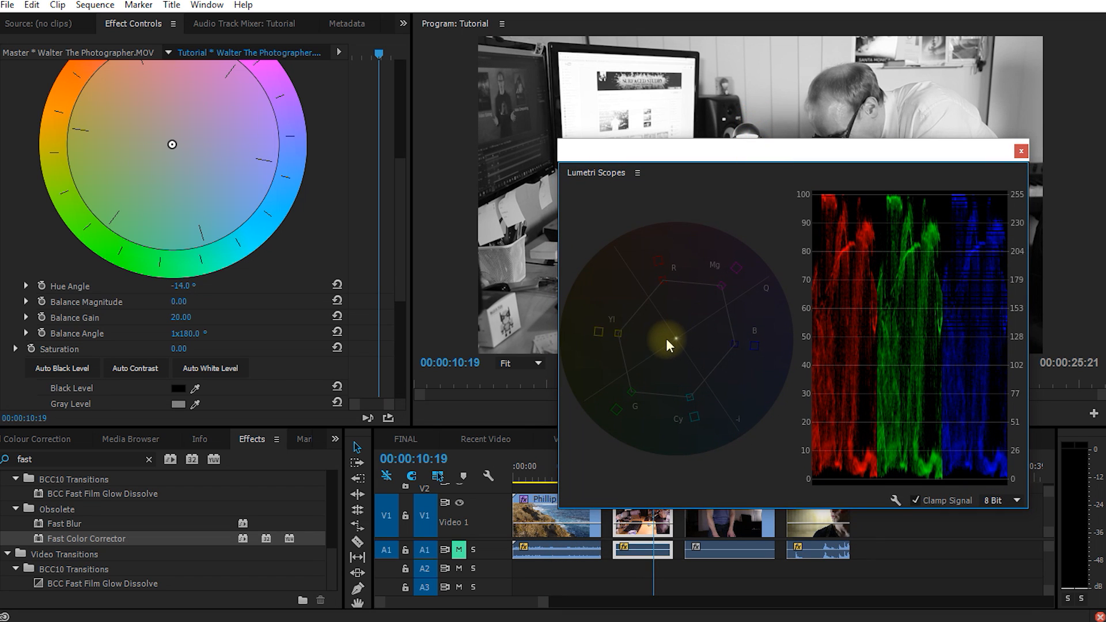
Set the Fast Color Corrector's Saturation to 152 and reposition the scopes slightly.
left_click_drag(180, 349, 436, 351)
mouse_move(188, 349)
left_mouse_down()
mouse_move(455, 350)
mouse_move(442, 349)
left_mouse_up()
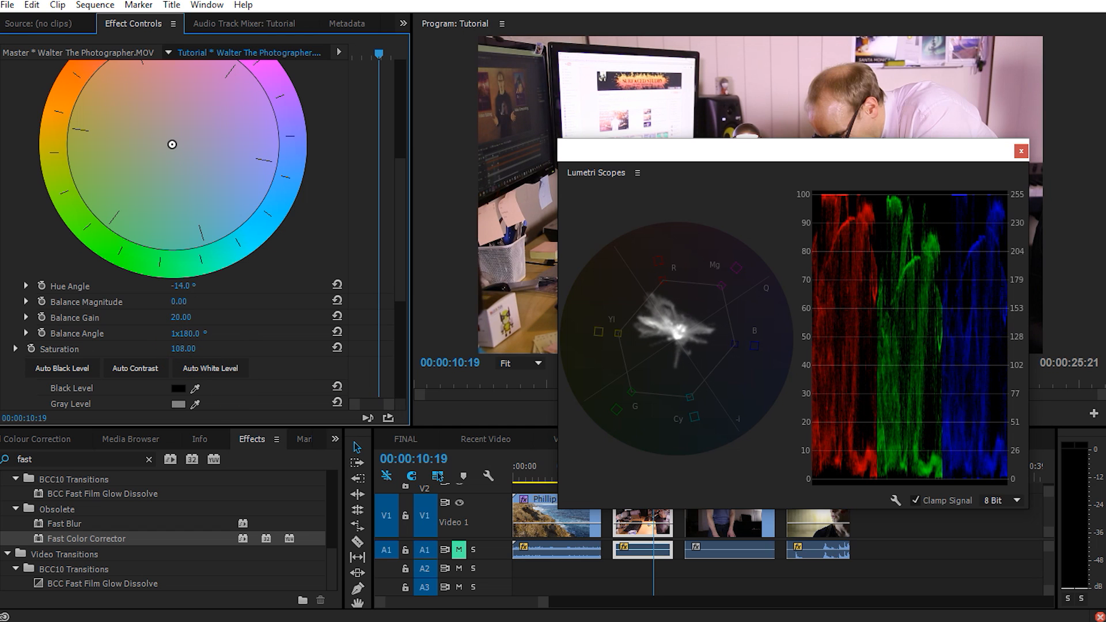
left_click_drag(183, 349, 213, 349)
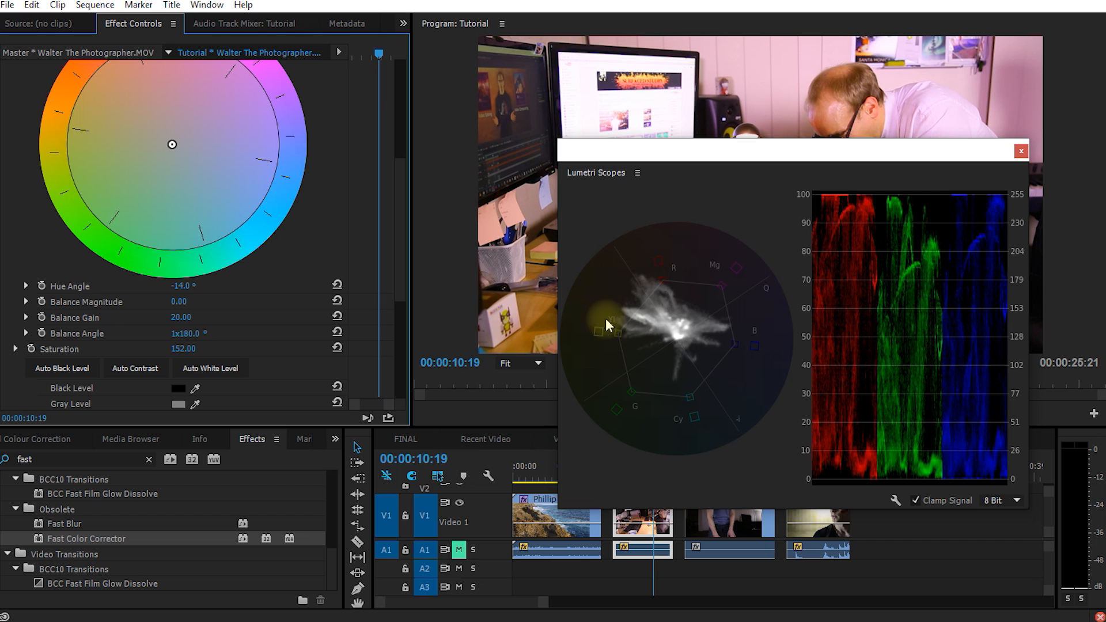
left_click_drag(731, 150, 785, 159)
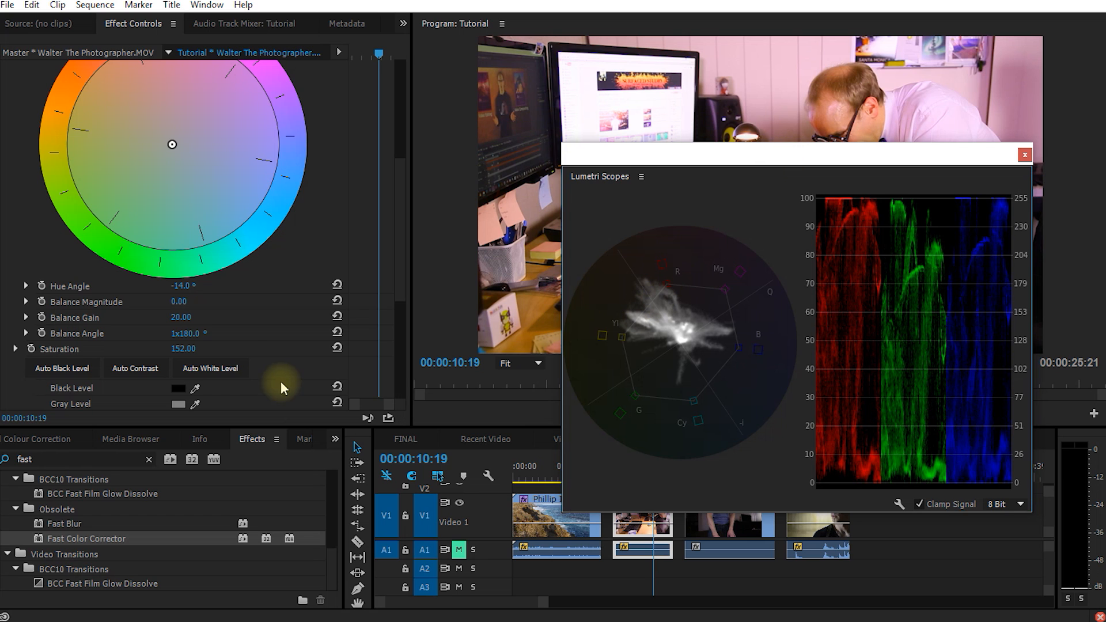
Set the Fast Color Corrector's Saturation back to 100 and move the scopes clear of the picture.
left_click_drag(184, 349, 155, 349)
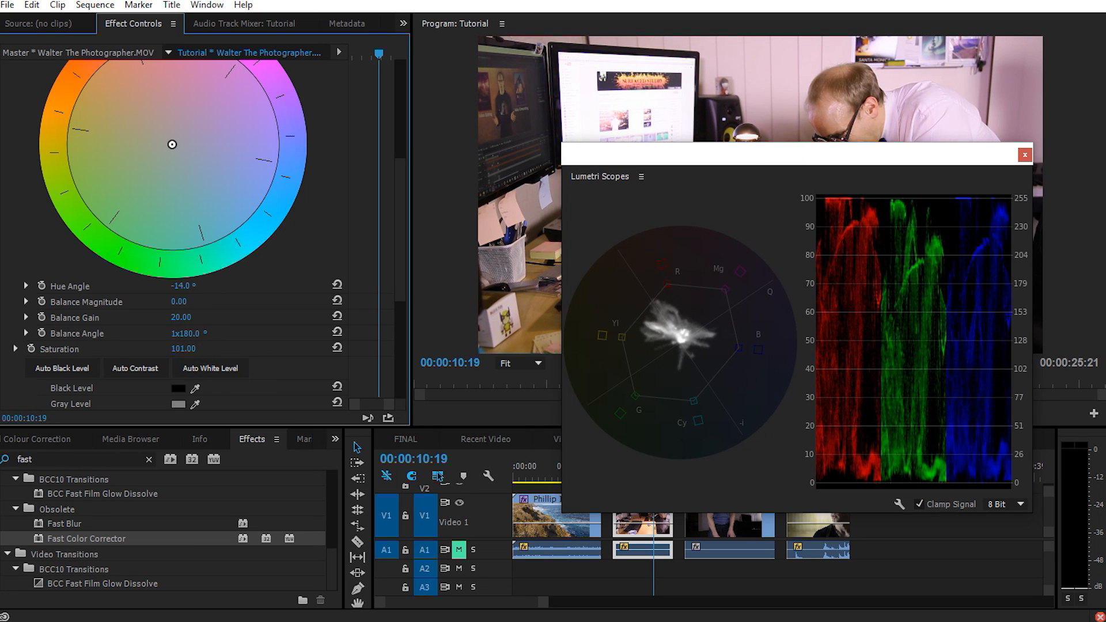
left_click_drag(760, 157, 714, 119)
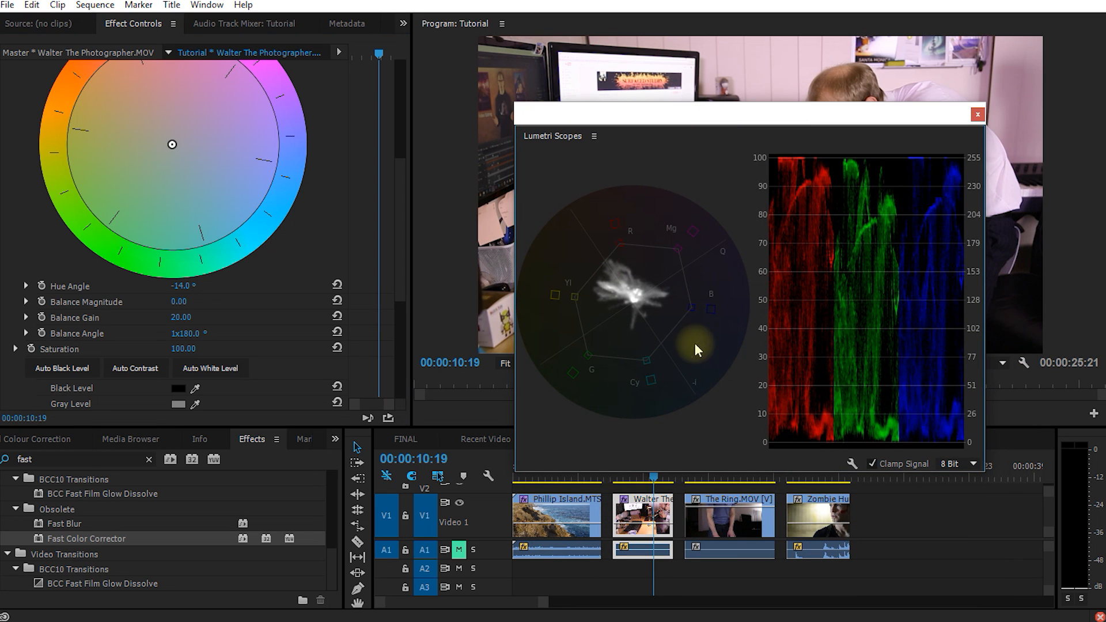
left_click_drag(840, 119, 364, 102)
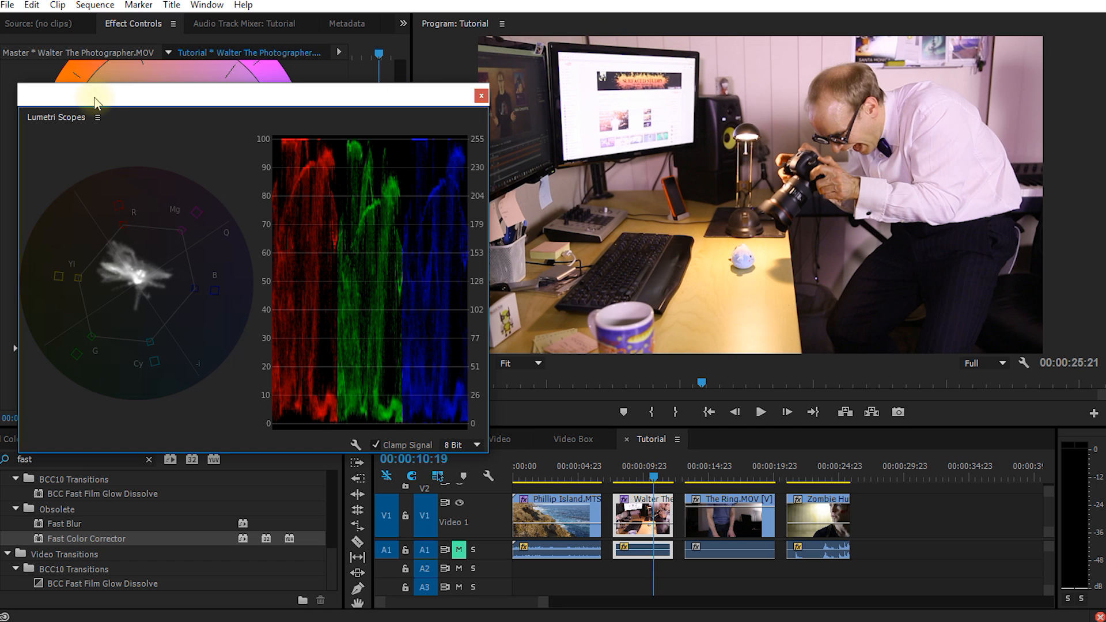
Move the scopes out of the way and delete the Fast Color Corrector effect from the second clip.
left_click_drag(96, 102, 1076, 273)
left_click_drag(399, 213, 400, 109)
left_click(115, 131)
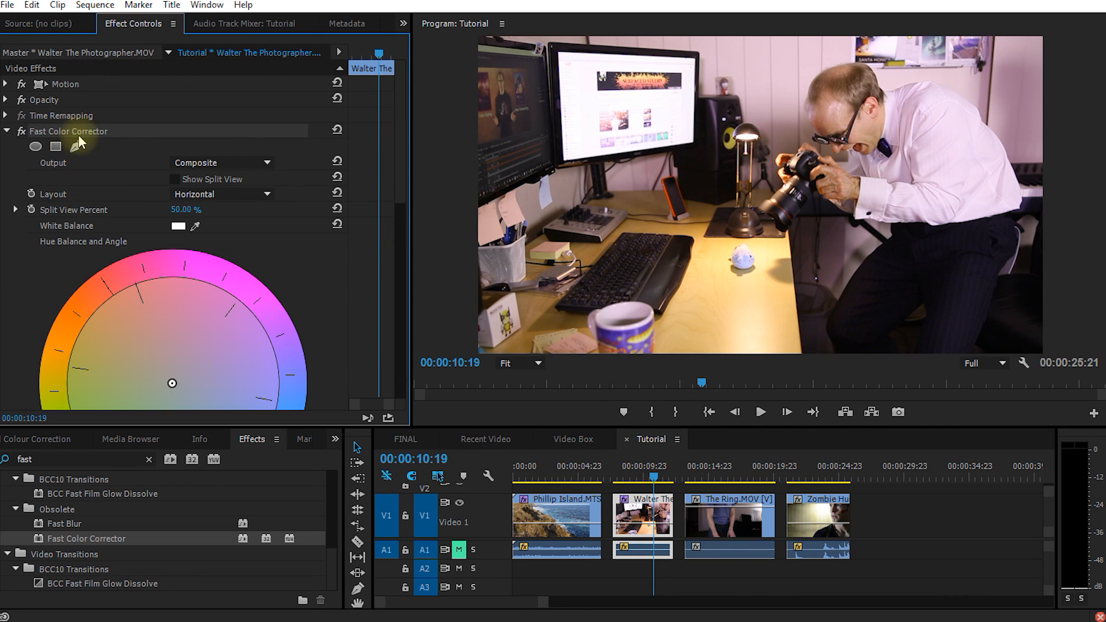
key("Delete")
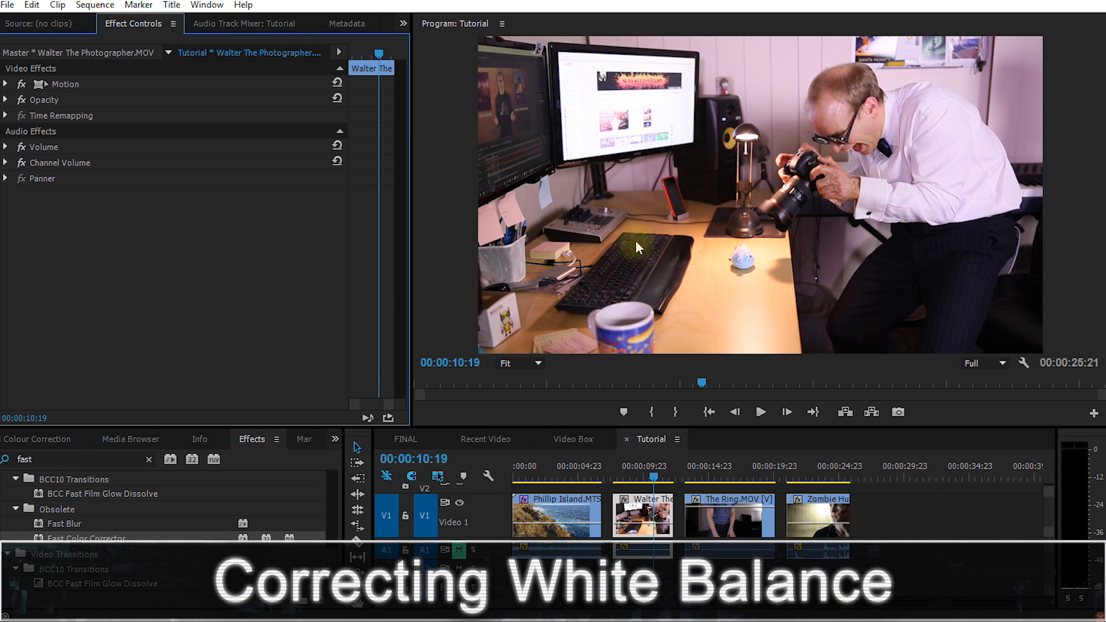
Check the vectorscope and RGB parade for the uncorrected clip, move the scopes aside, and expand the clip's Opacity settings.
left_click_drag(980, 621, 190, 76)
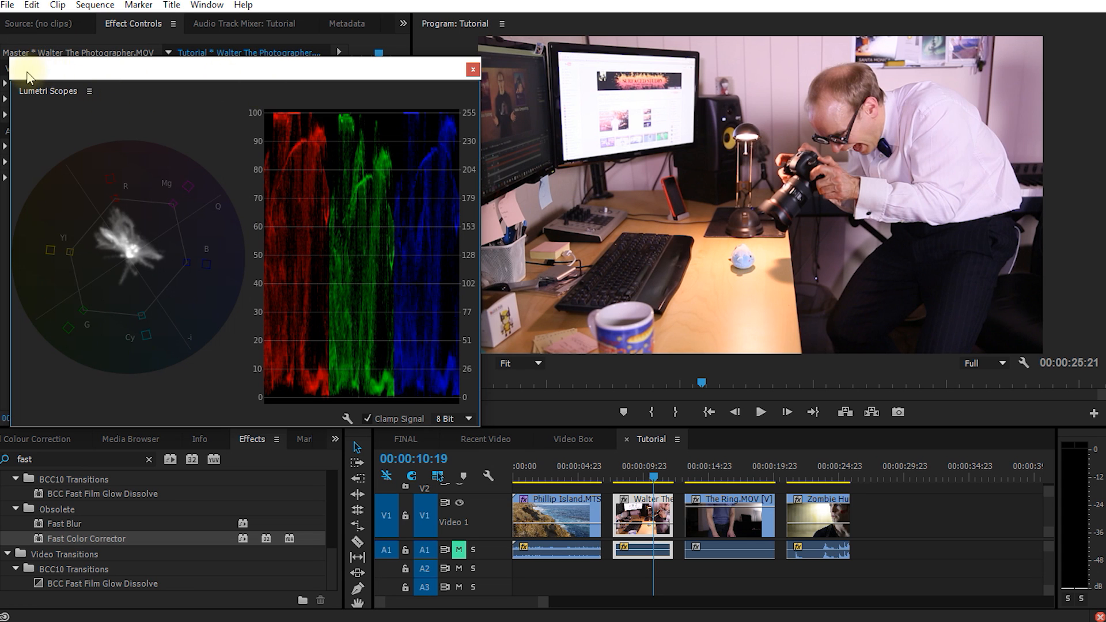
left_click_drag(24, 70, 782, 91)
left_click_drag(929, 99, 1105, 100)
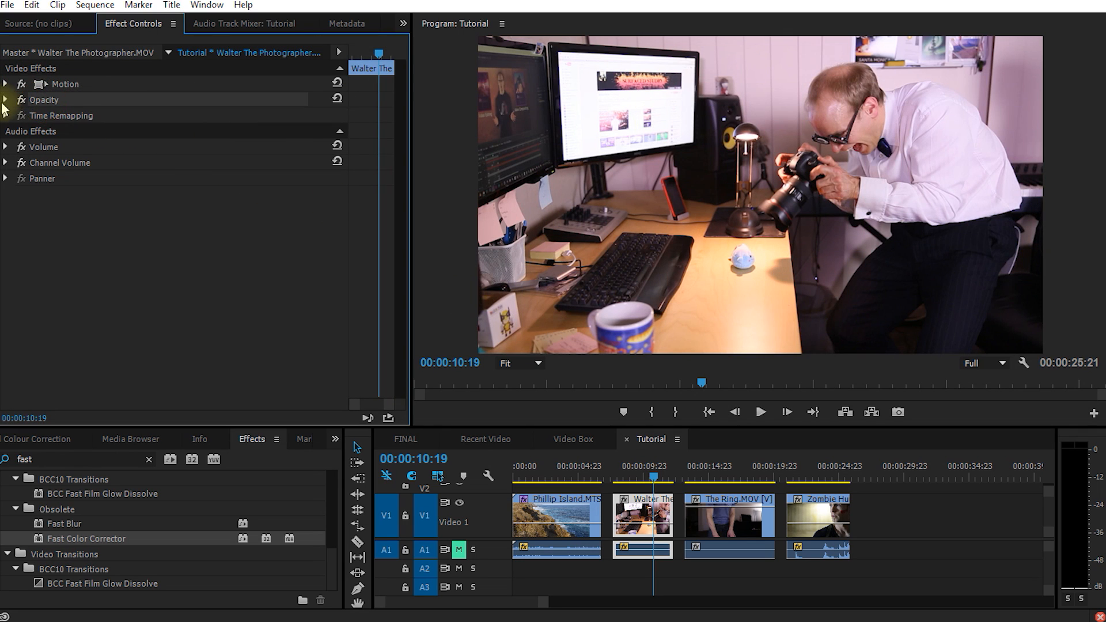
left_click(6, 100)
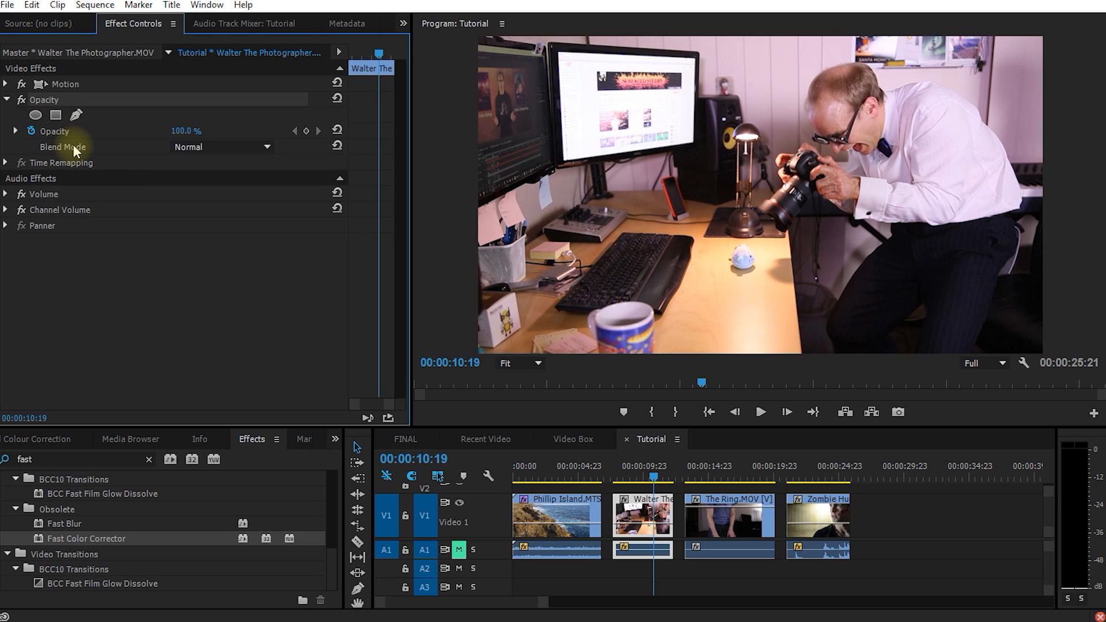
Search the effects for "garb" and clear the search text.
left_click(48, 458)
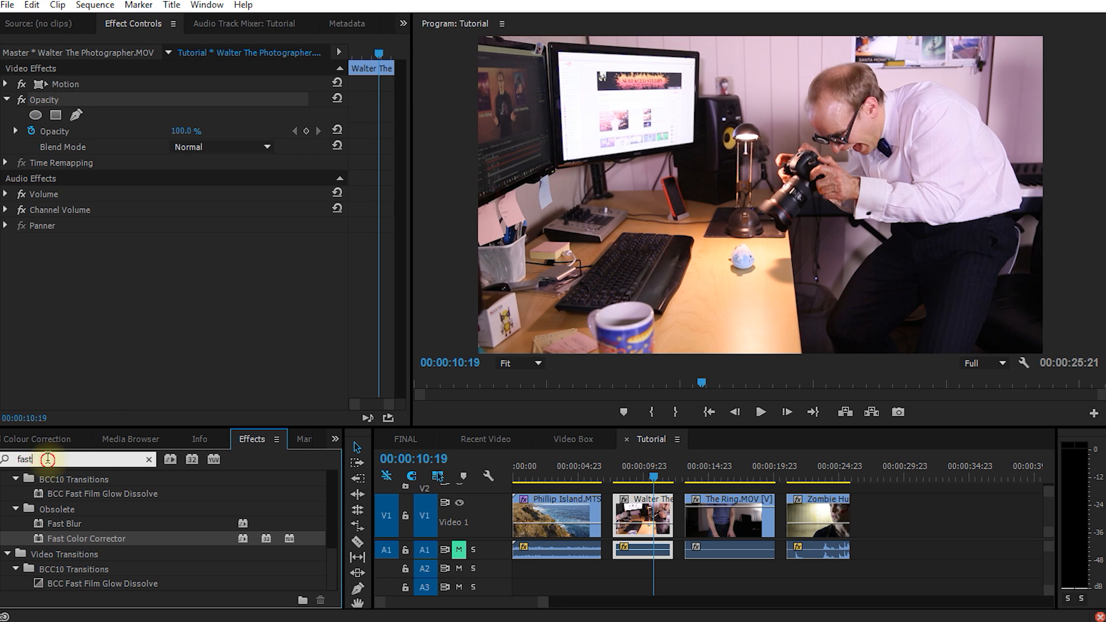
type("garb")
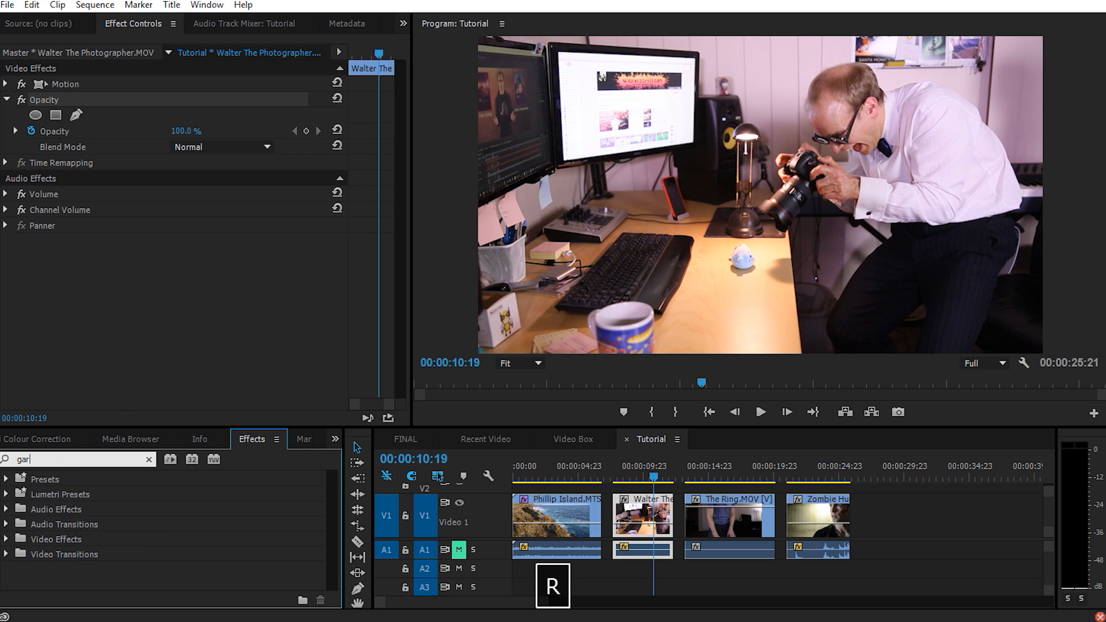
key("BackSpace")
key("BackSpace")
key("BackSpace")
key("BackSpace")
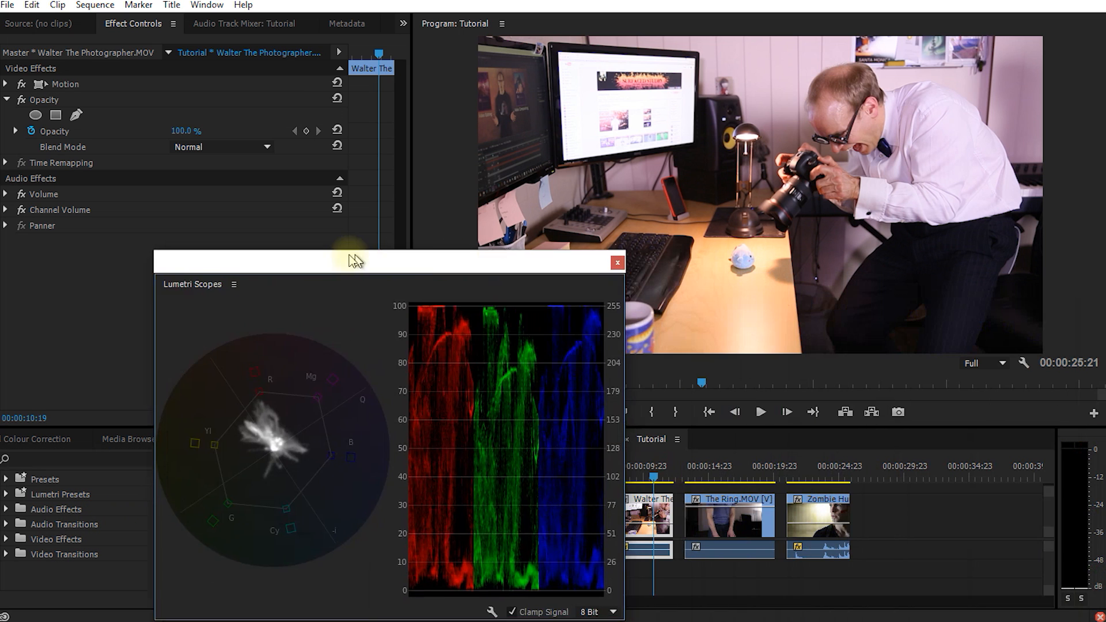
Draw a closed seven-point free-form opacity mask around a patch of the photographer's white shirt, keeping the scopes in view.
left_click_drag(353, 257, 197, 262)
left_click(43, 102)
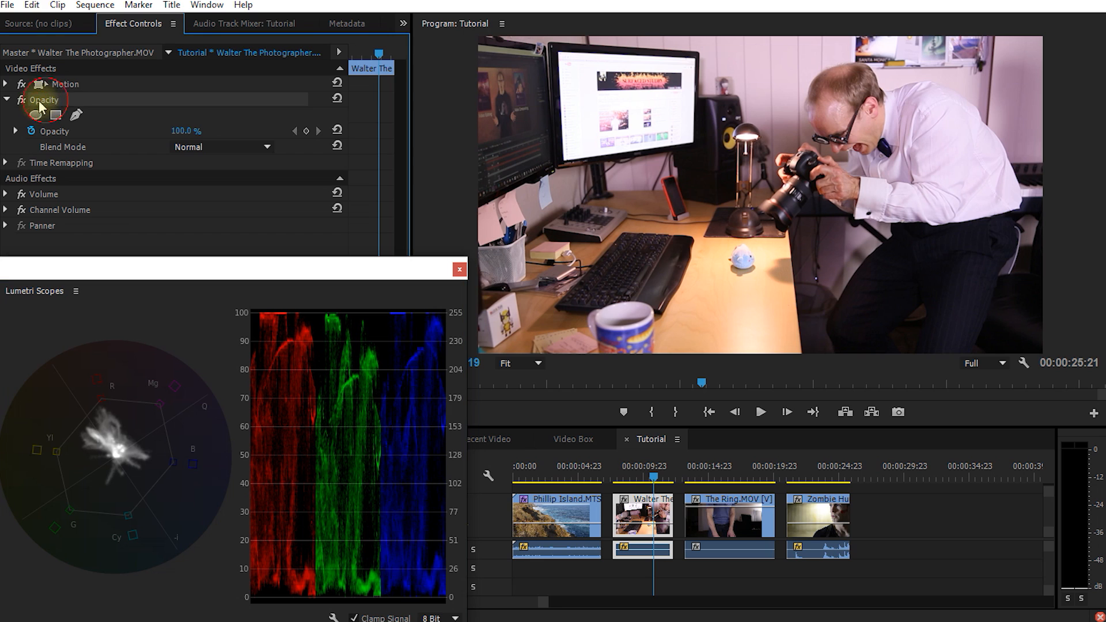
left_click(76, 116)
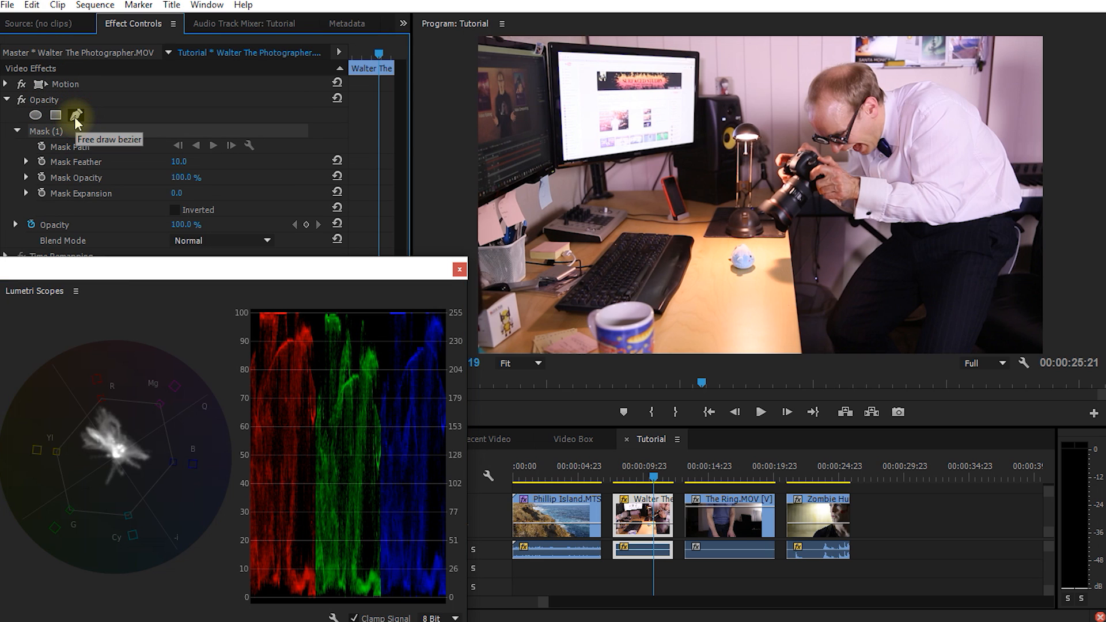
left_click(927, 106)
left_click(916, 139)
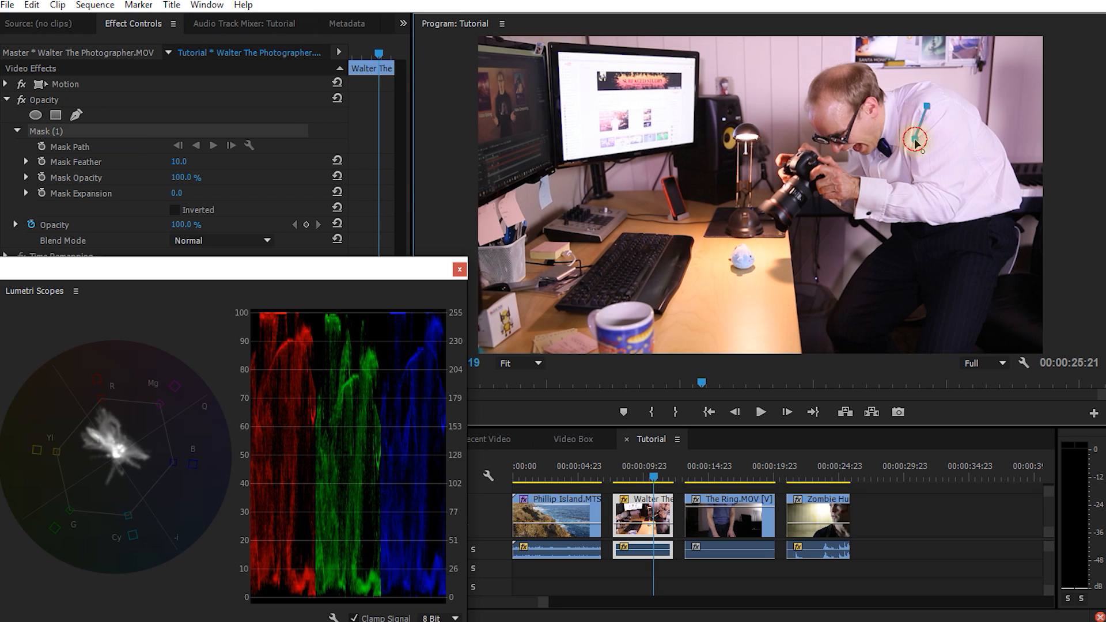
left_click(924, 174)
left_click(959, 195)
left_click(990, 172)
left_click(983, 146)
left_click(961, 114)
left_click(927, 107)
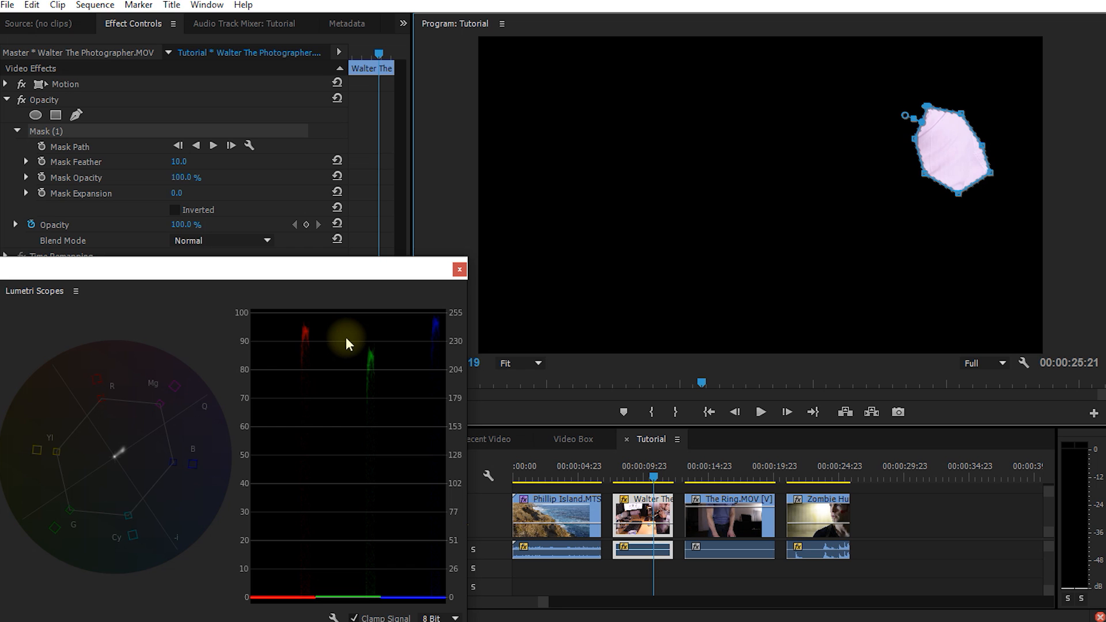
Search the effects for "curves" and apply RGB Curves to the masked clip, with the scopes moved beside its settings.
left_click(395, 363)
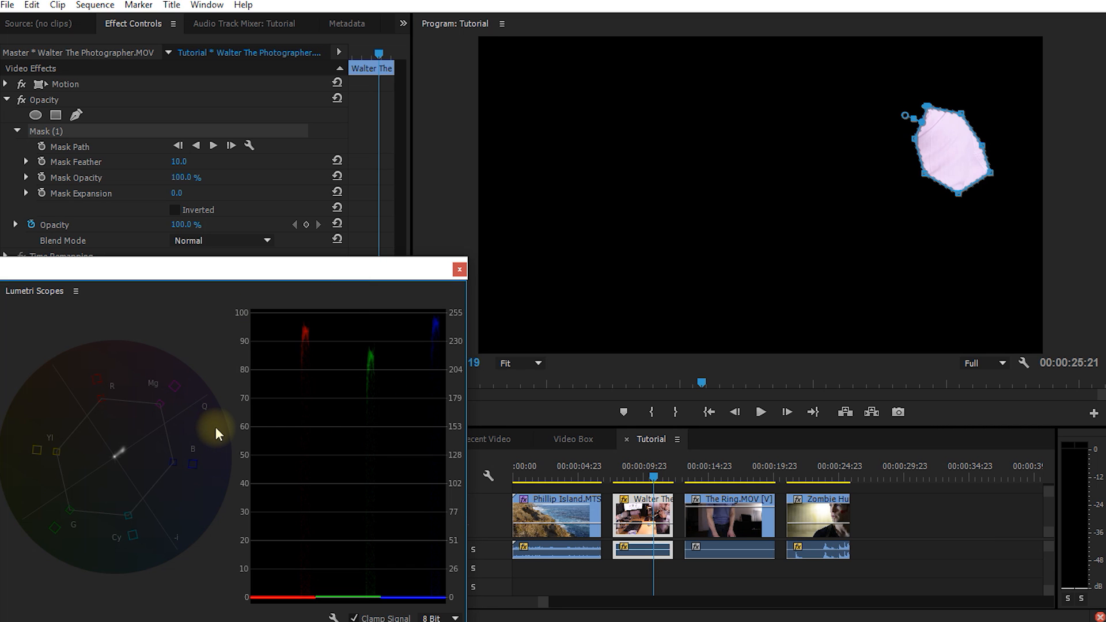
left_click_drag(171, 280, 617, 237)
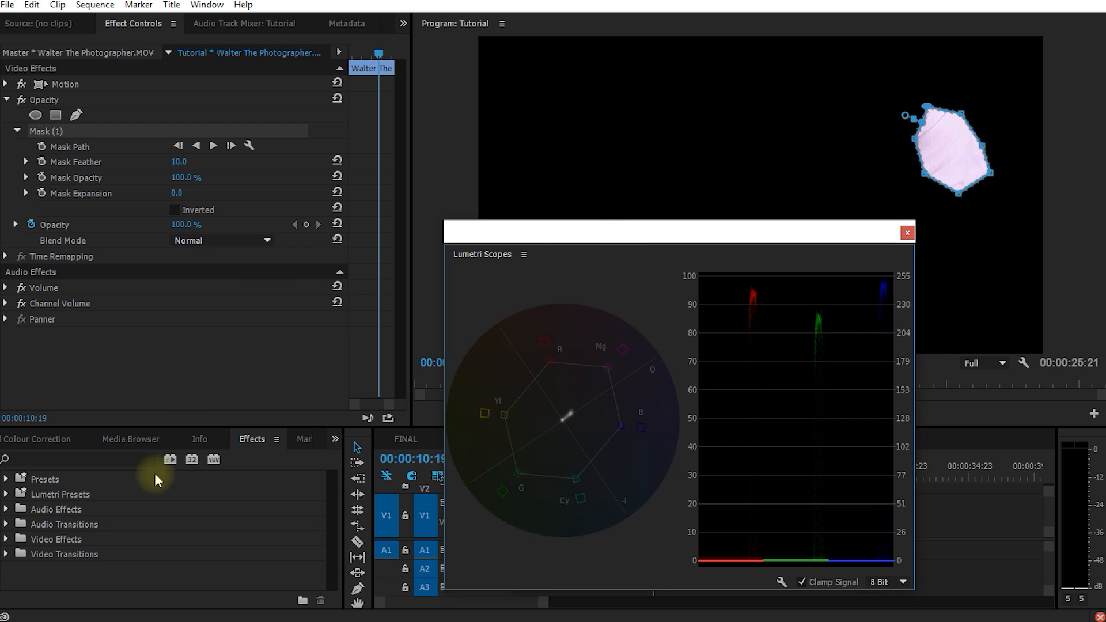
left_click(141, 460)
type("curves")
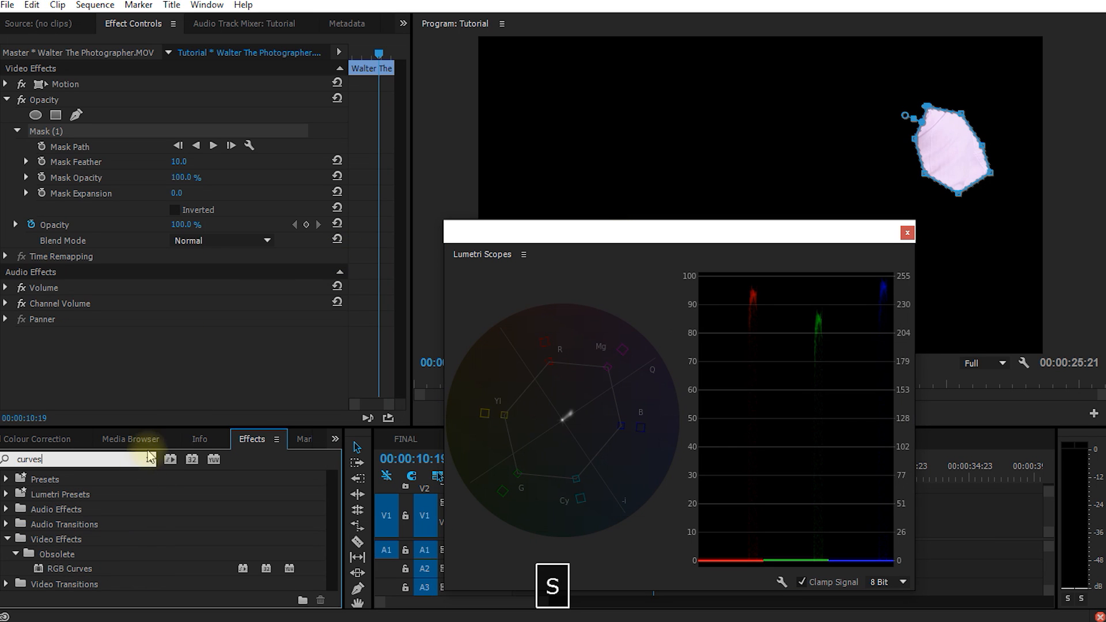
left_click_drag(68, 568, 69, 266)
left_click_drag(397, 105, 393, 242)
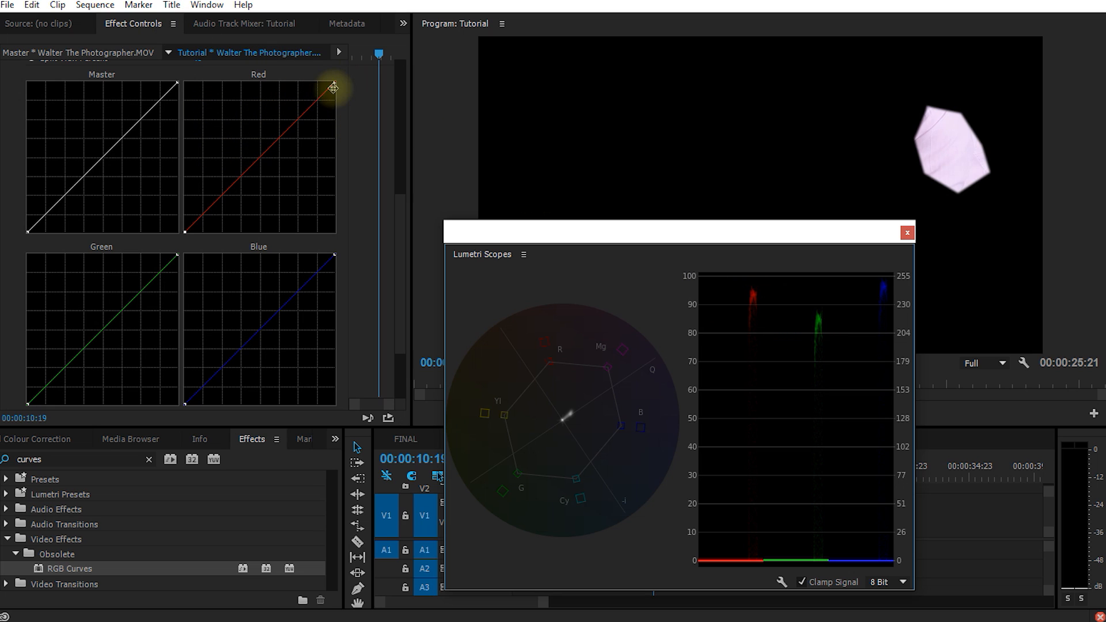
Adjust the upper end points of the red, green and blue curves until the shirt's peaks line up in the RGB parade.
mouse_move(335, 81)
left_mouse_down()
mouse_move(325, 81)
mouse_move(345, 92)
left_mouse_up()
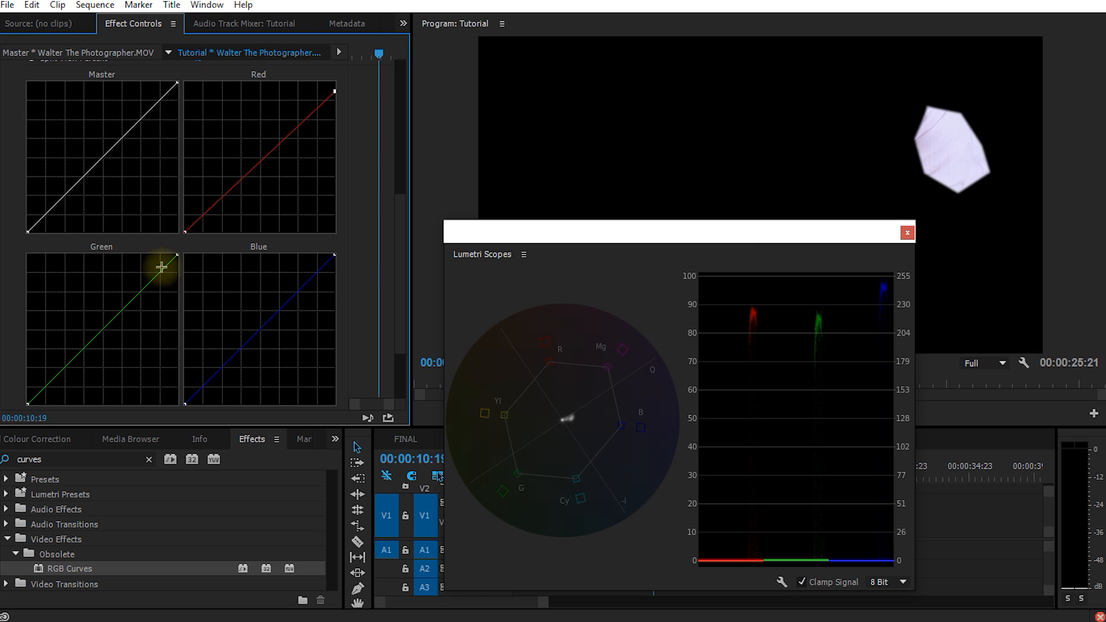
left_click_drag(176, 252, 176, 254)
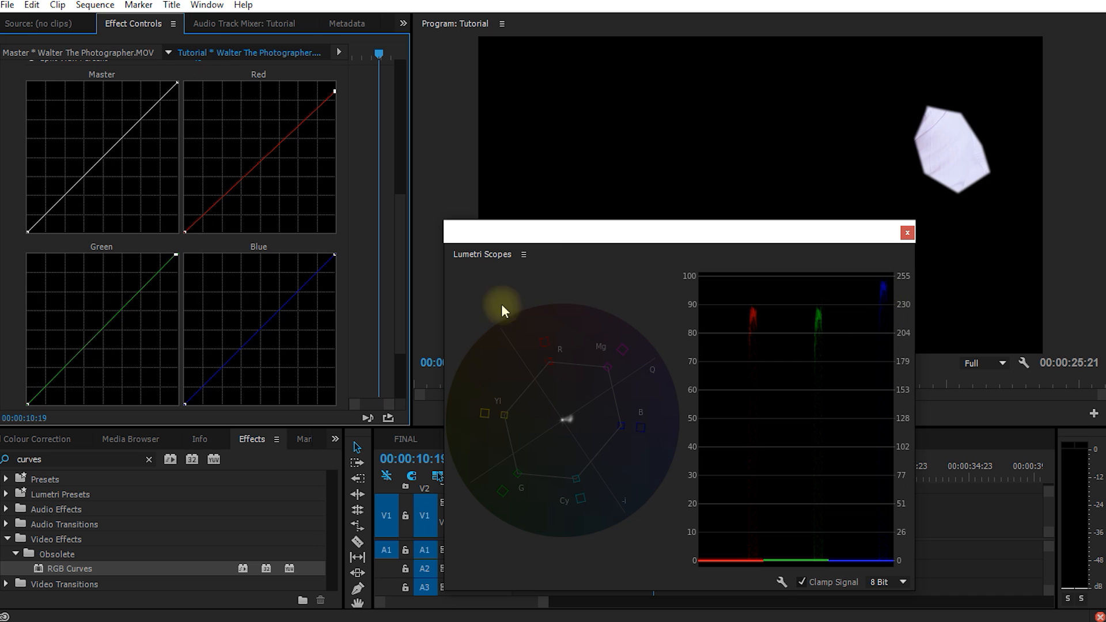
scroll(397, 249, "down", 1)
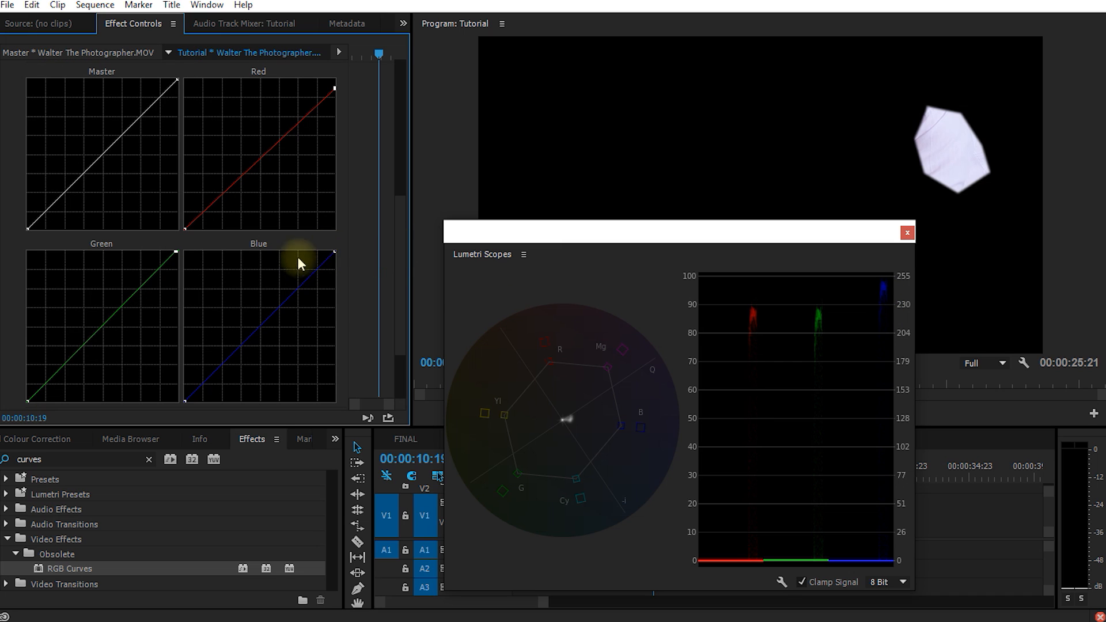
left_click_drag(336, 252, 335, 265)
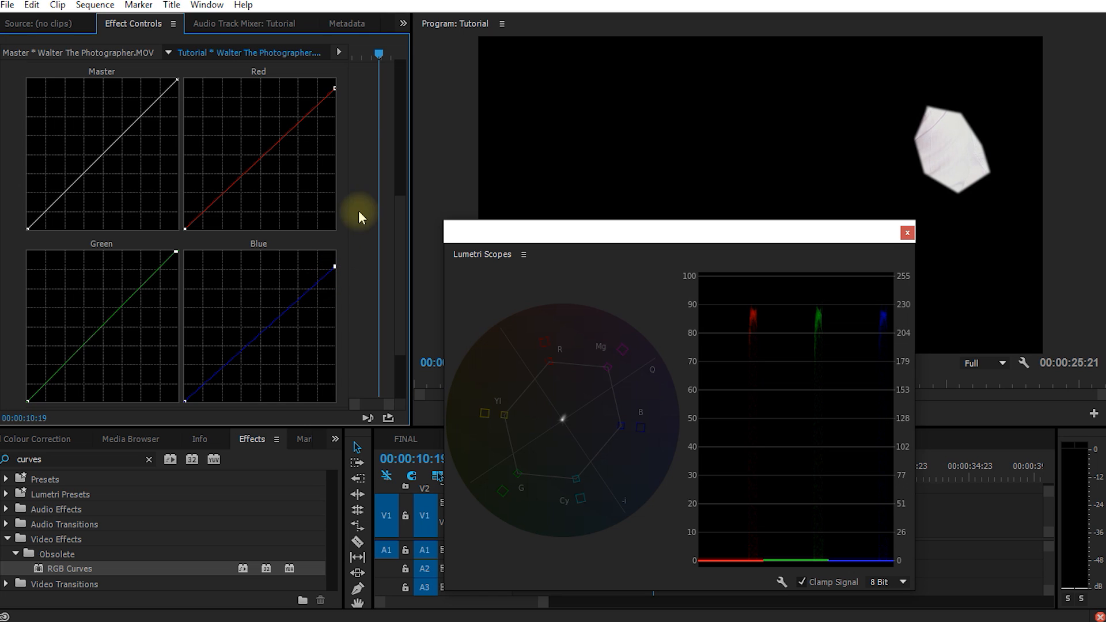
left_click_drag(335, 84, 336, 92)
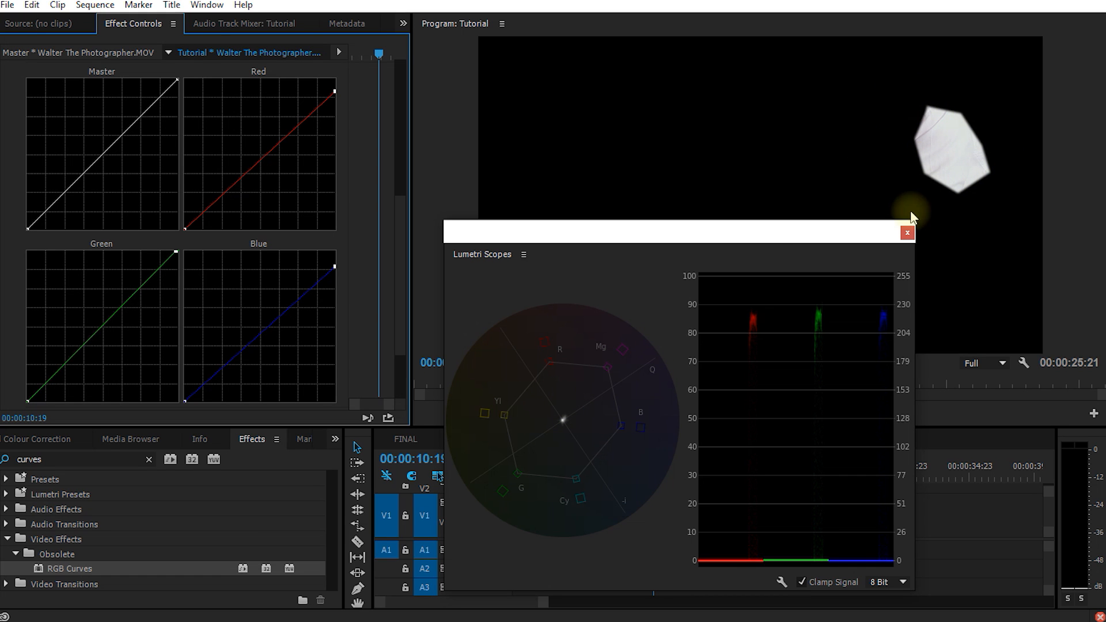
Switch RGB Curves off and on again to compare the shirt patch and its vectorscope trace.
left_click_drag(402, 283, 402, 219)
left_click(21, 115)
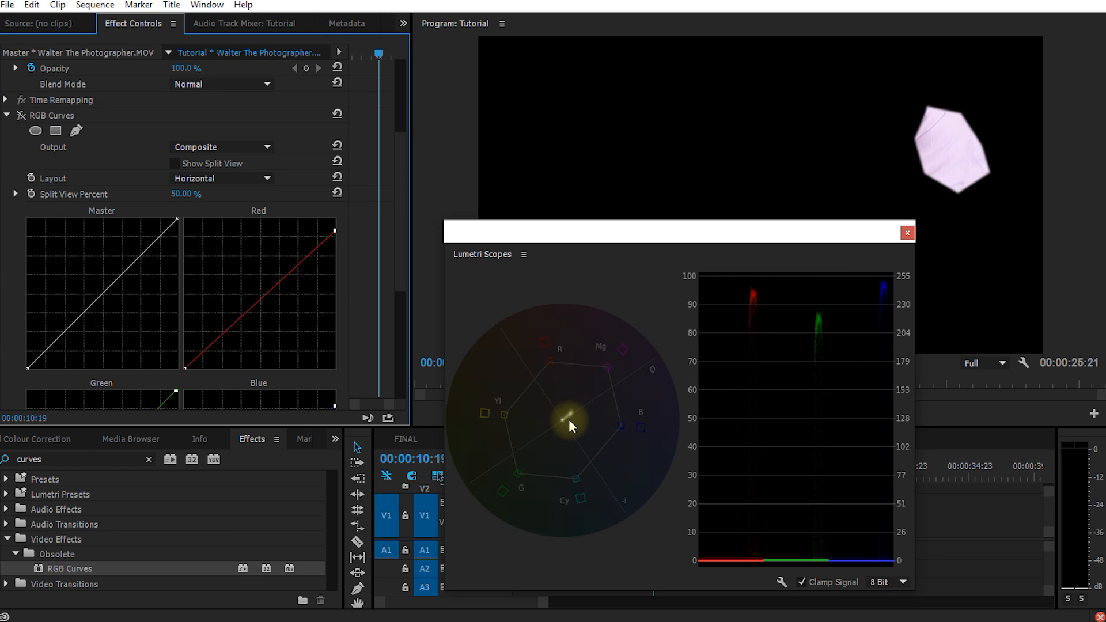
left_click(22, 116)
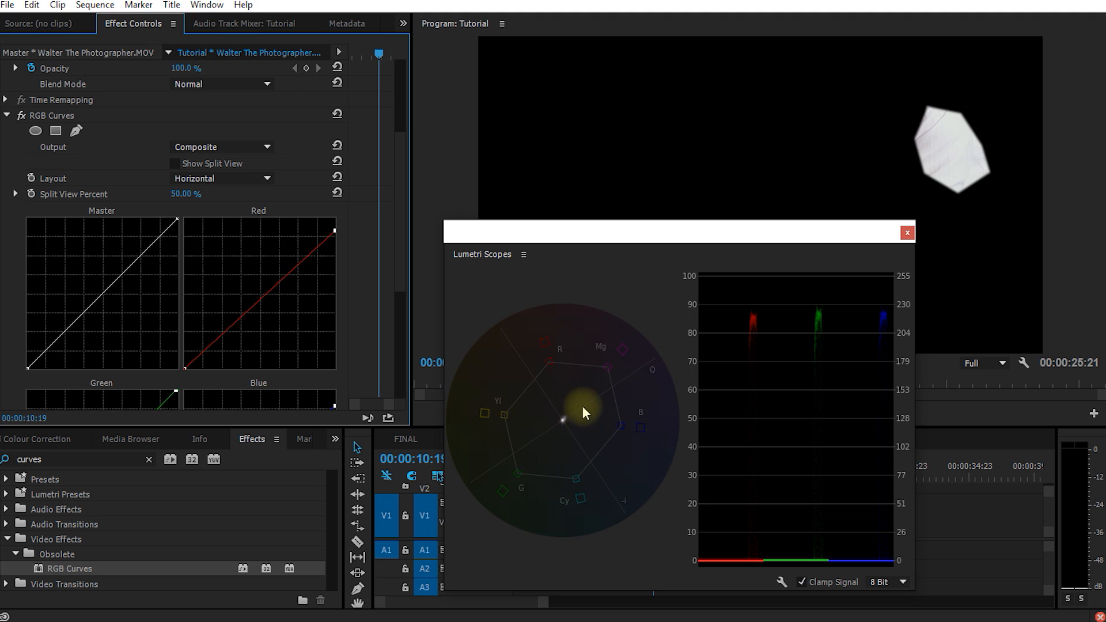
Delete the opacity mask and compare the full picture with RGB Curves switched off and on.
left_click_drag(403, 163, 406, 42)
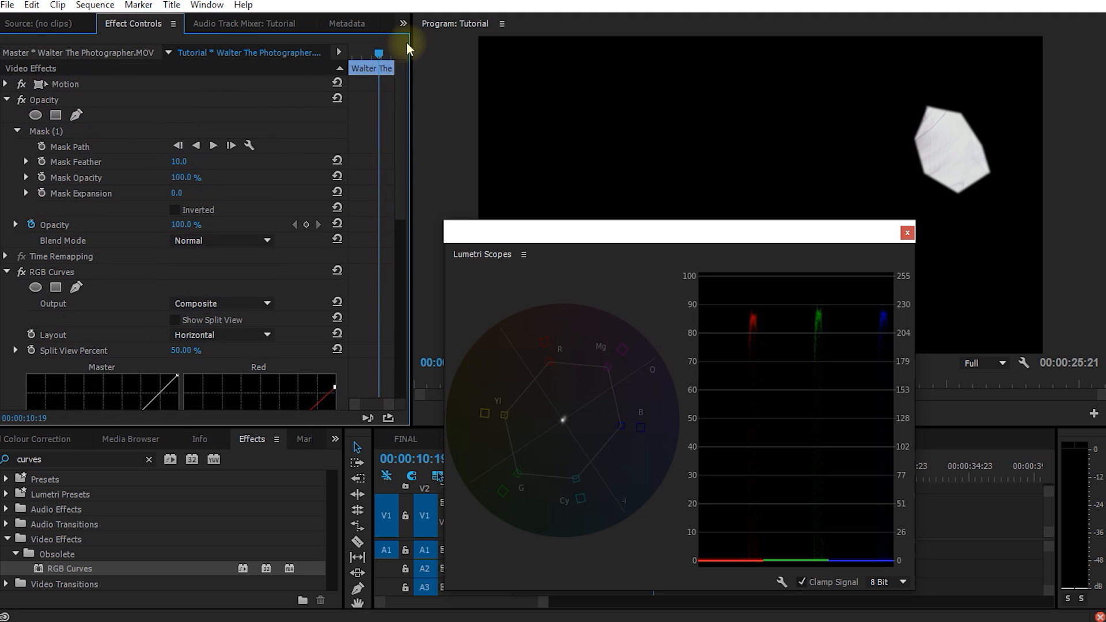
left_click(64, 132)
key("Delete")
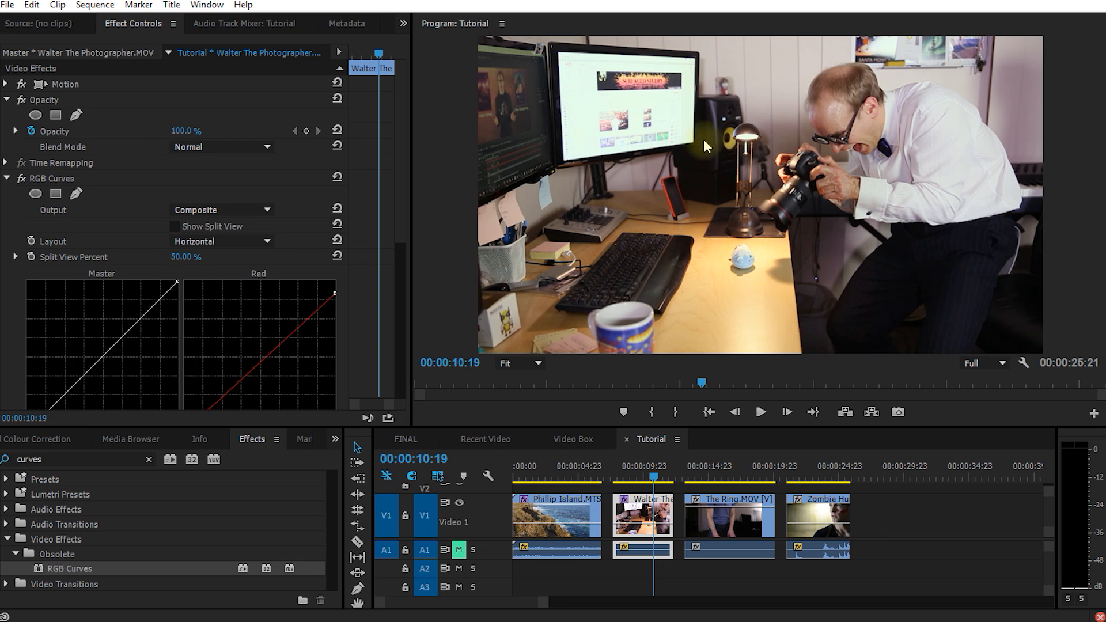
left_click(21, 178)
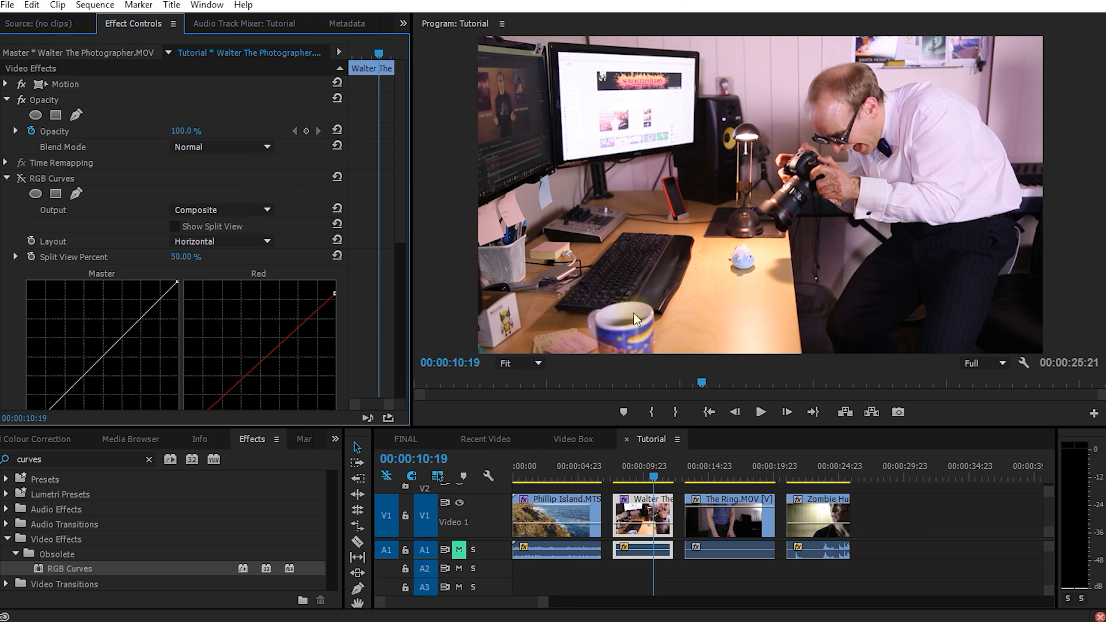
left_click(21, 178)
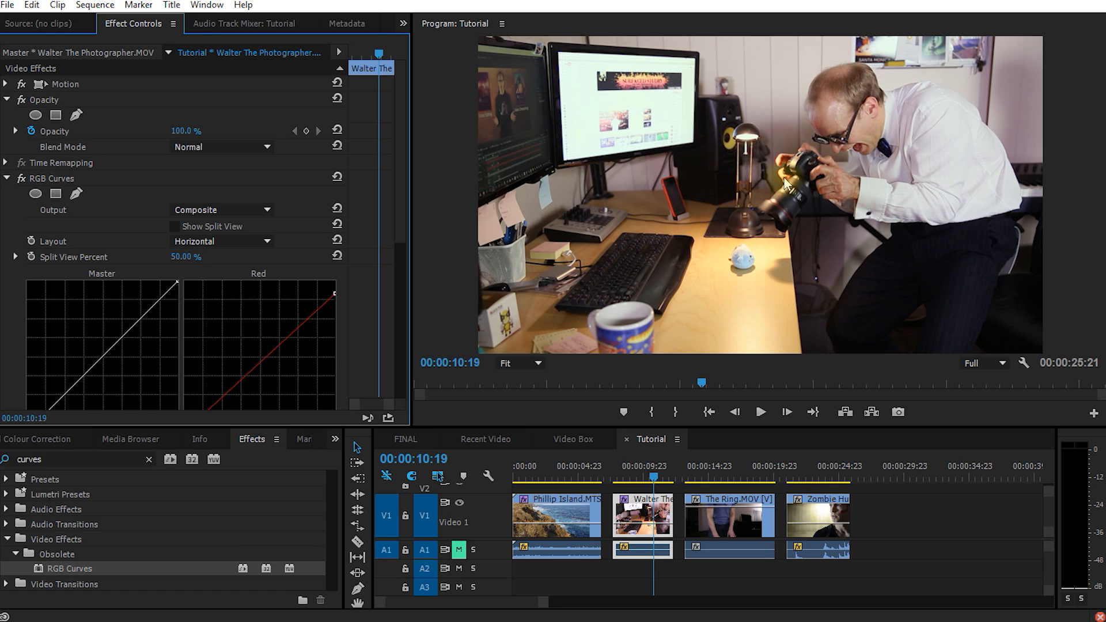
Bring the scopes back and enlarge the program preview to 100%, framed on the photographer's face.
left_click_drag(1105, 272, 102, 272)
left_click(520, 363)
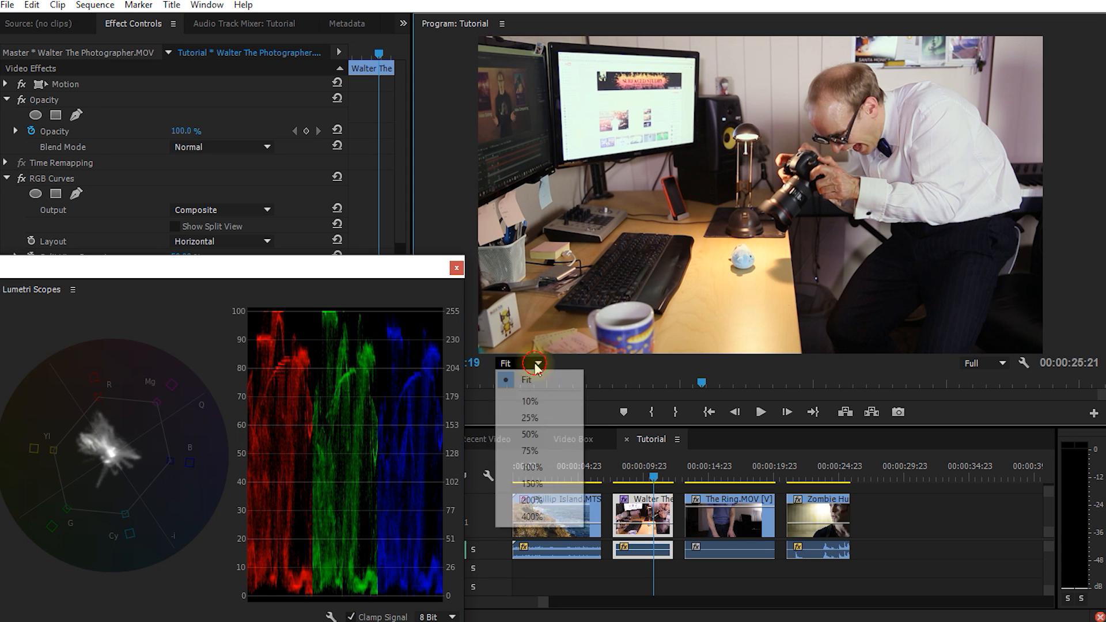
left_click(534, 468)
left_click_drag(1103, 224, 1102, 163)
left_click_drag(866, 348, 933, 348)
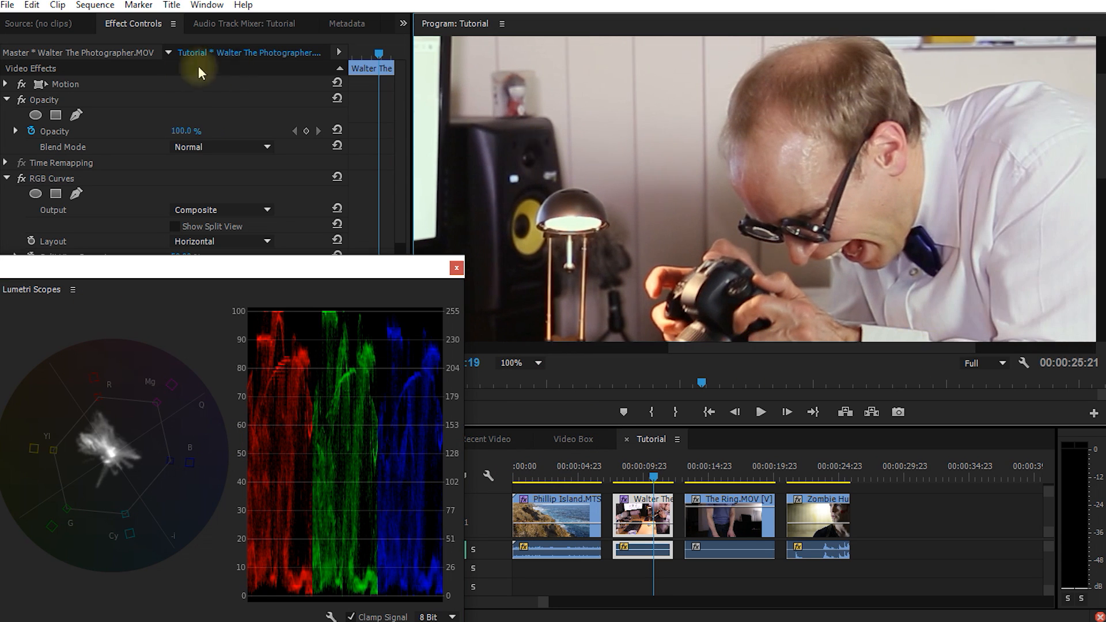
Draw a closed four-point opacity mask with the Pen tool around the skin of the photographer's cheek.
left_click(45, 100)
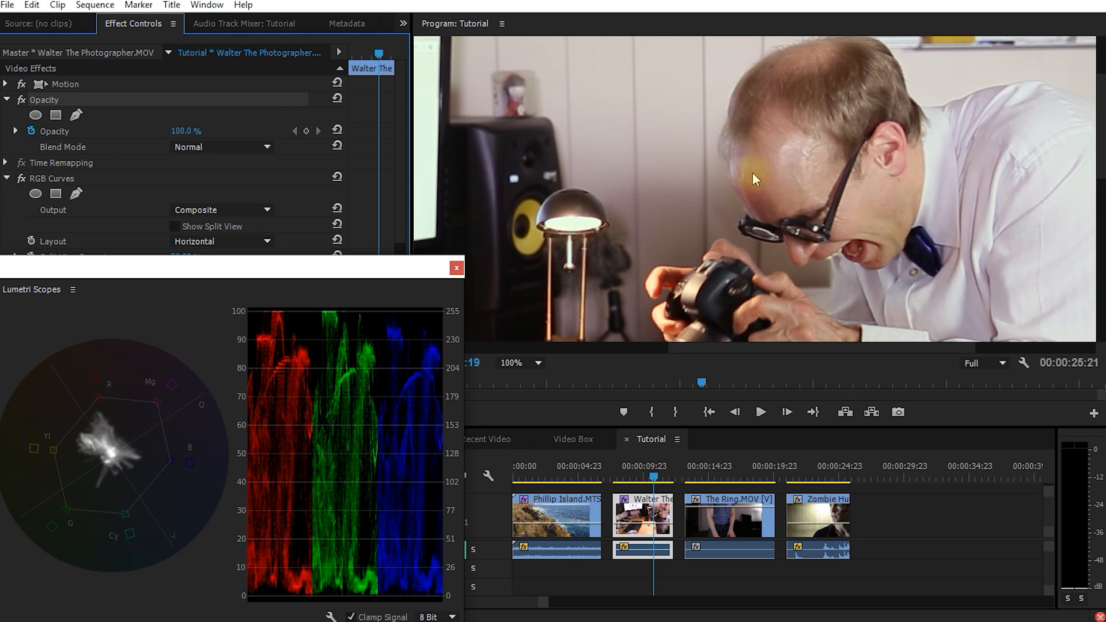
left_click(76, 115)
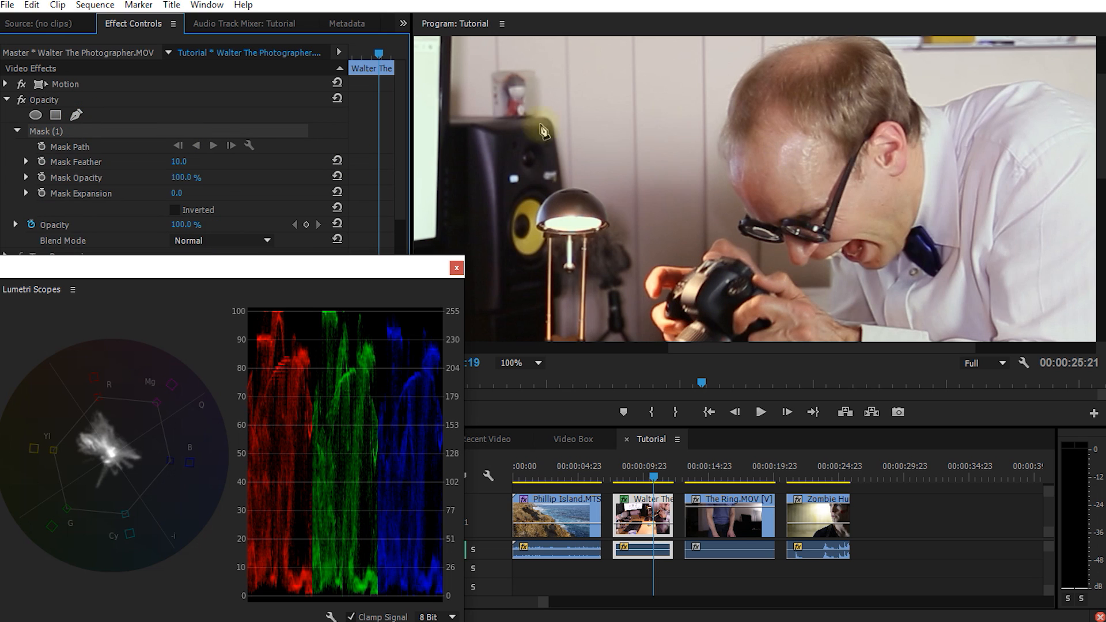
left_click(855, 192)
left_click(843, 229)
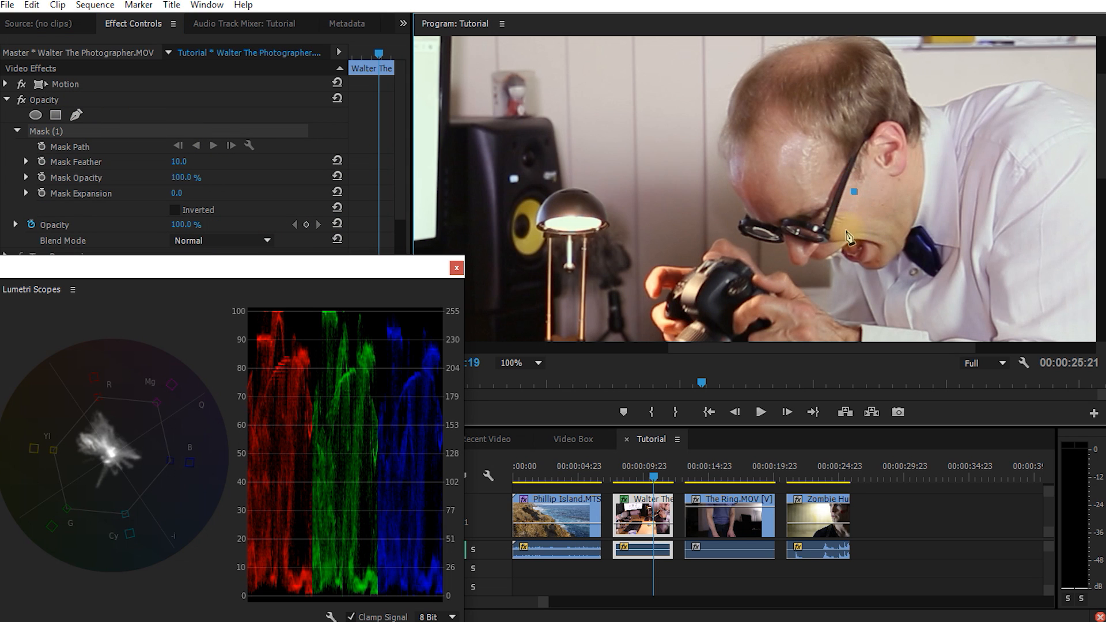
left_click(892, 240)
left_click(915, 182)
left_click(855, 192)
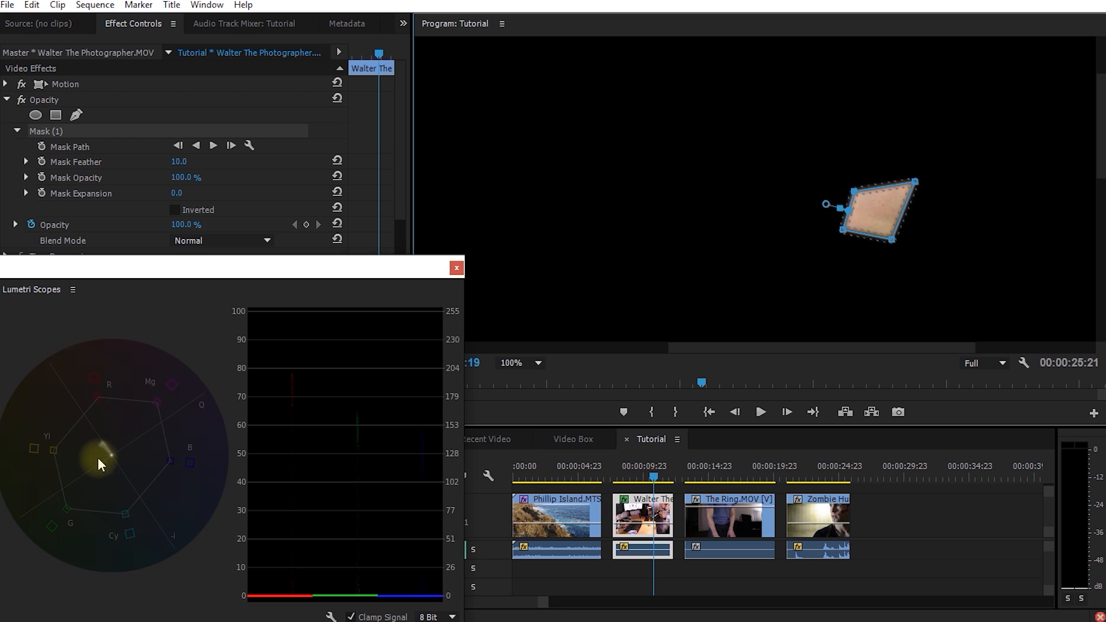
Apply Fast Color Corrector to the photographer clip and set its Hue Angle to 2.0°.
left_click_drag(197, 267, 538, 294)
left_click_drag(407, 229, 396, 348)
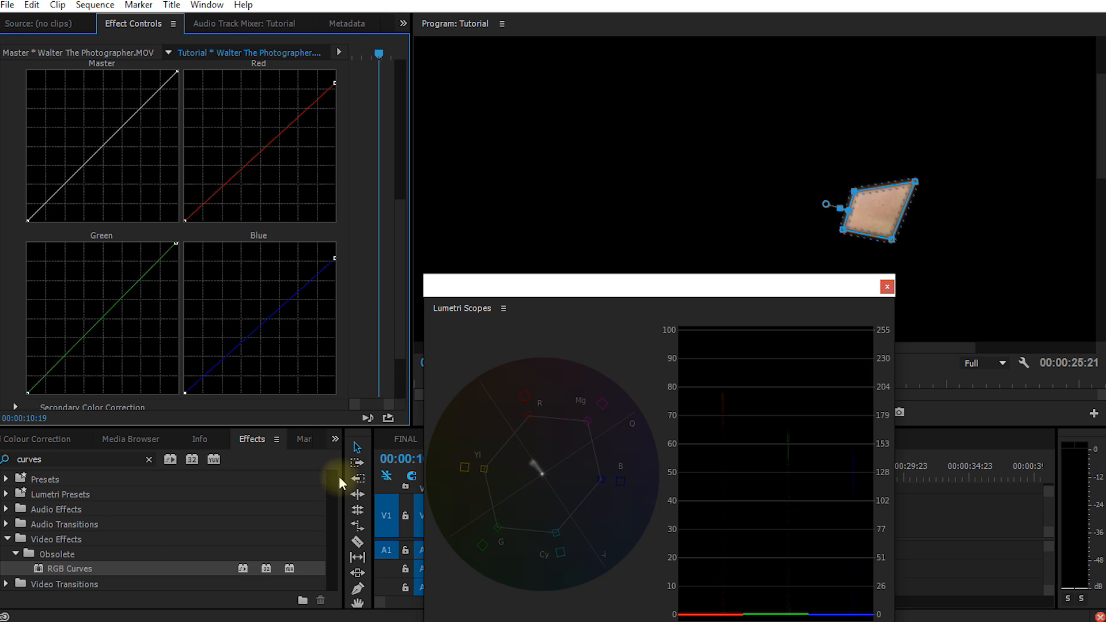
double_click(109, 456)
type("fast")
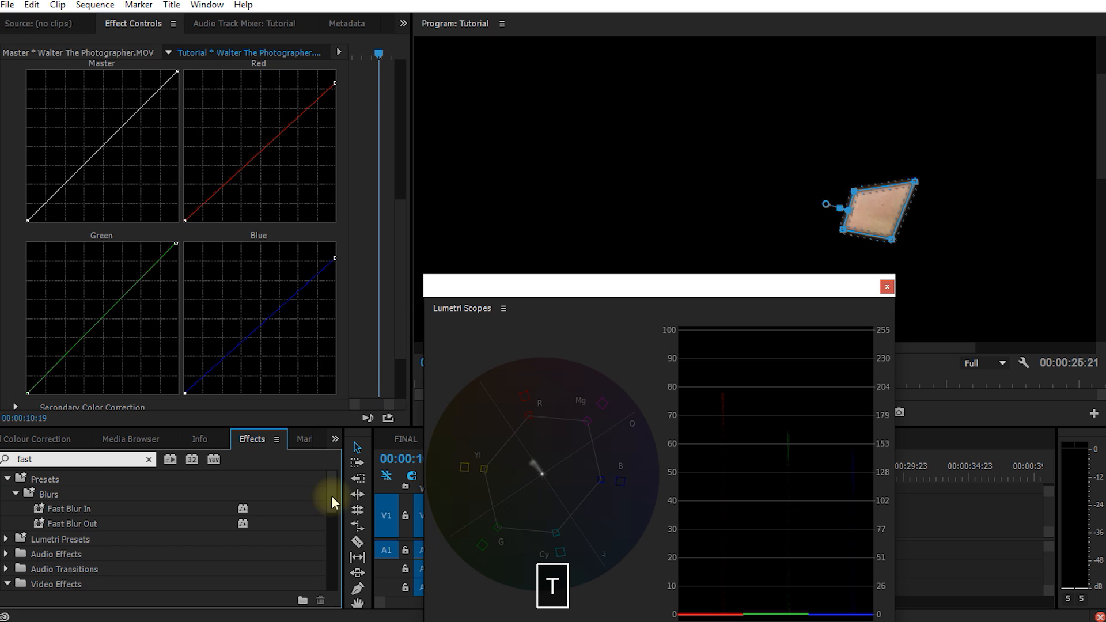
scroll(324, 559, "down", 5)
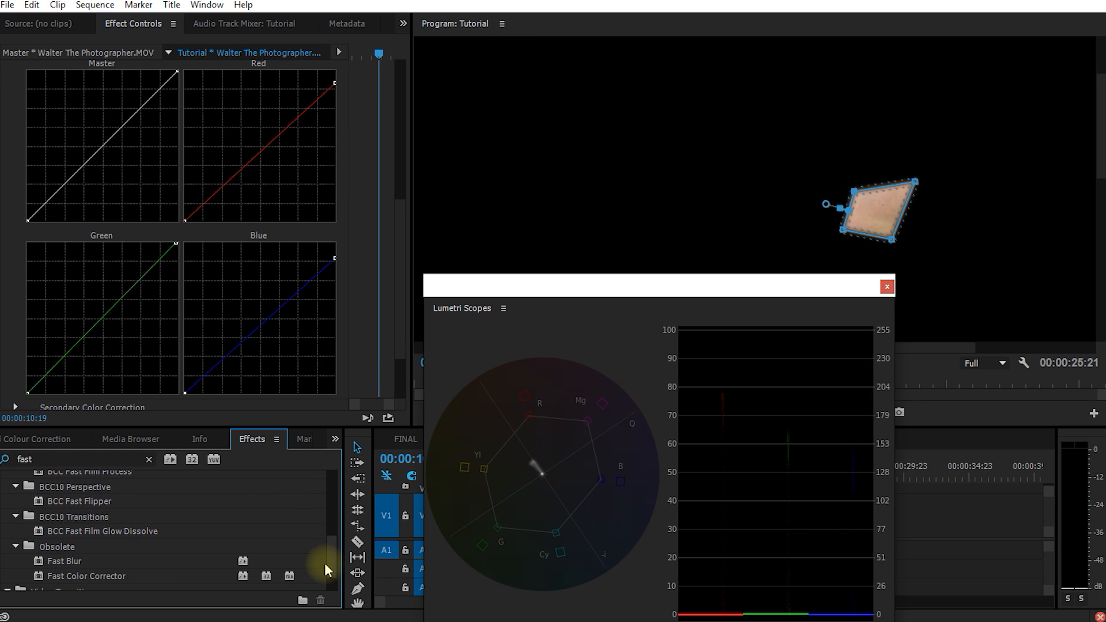
left_click_drag(95, 552, 403, 205)
scroll(394, 289, "down", 4)
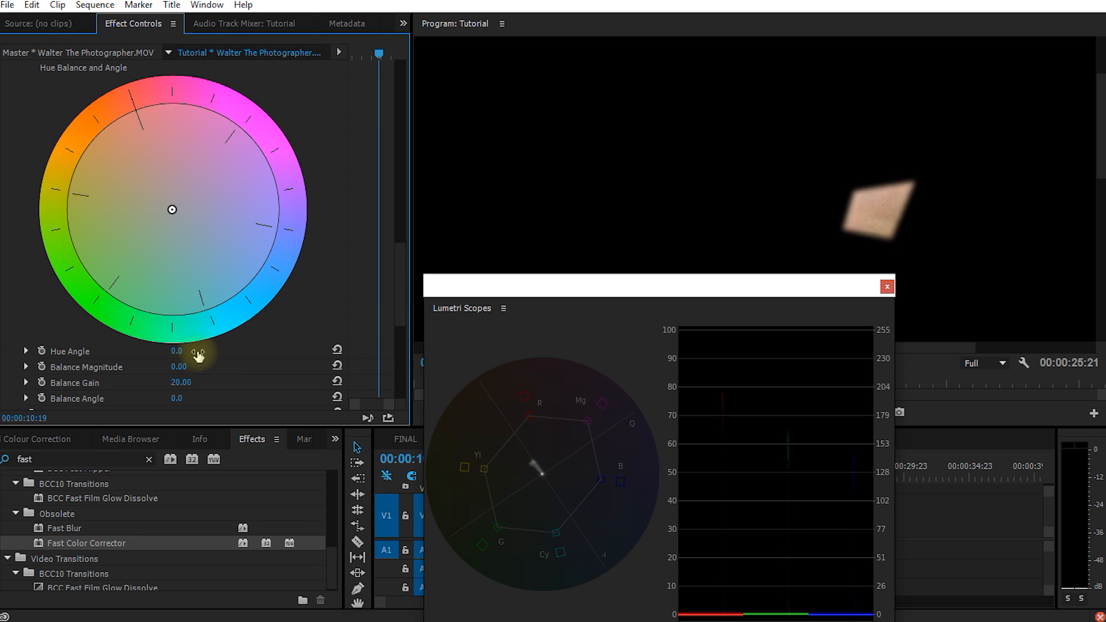
left_click_drag(178, 353, 181, 354)
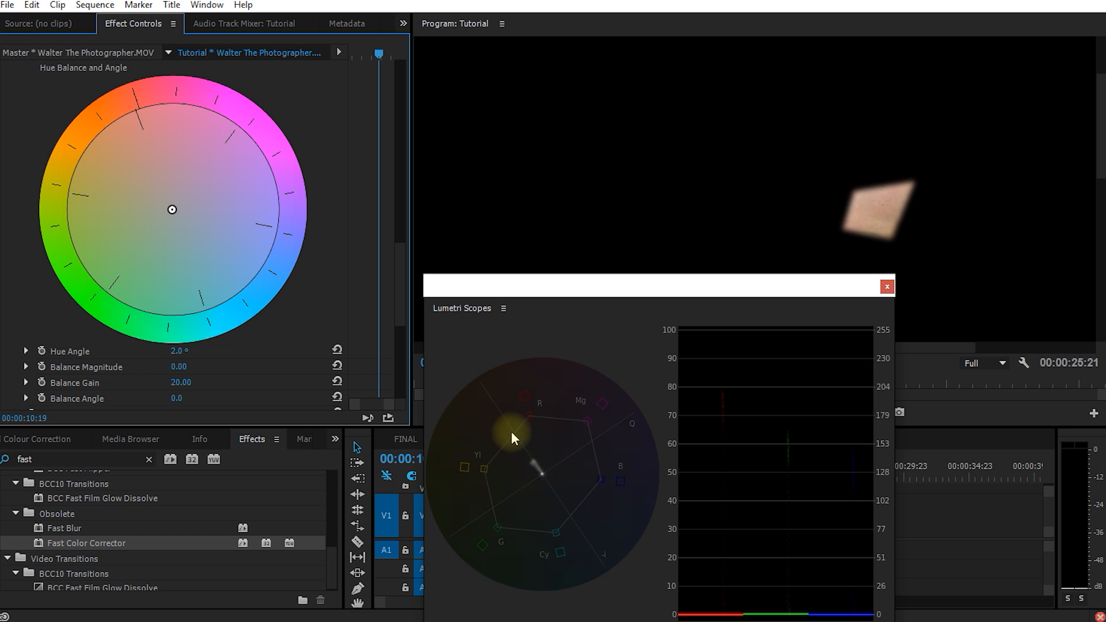
Delete the cheek's opacity mask and set the program preview zoom to Fit.
left_click_drag(402, 319, 402, 133)
left_click_drag(444, 294, 1105, 173)
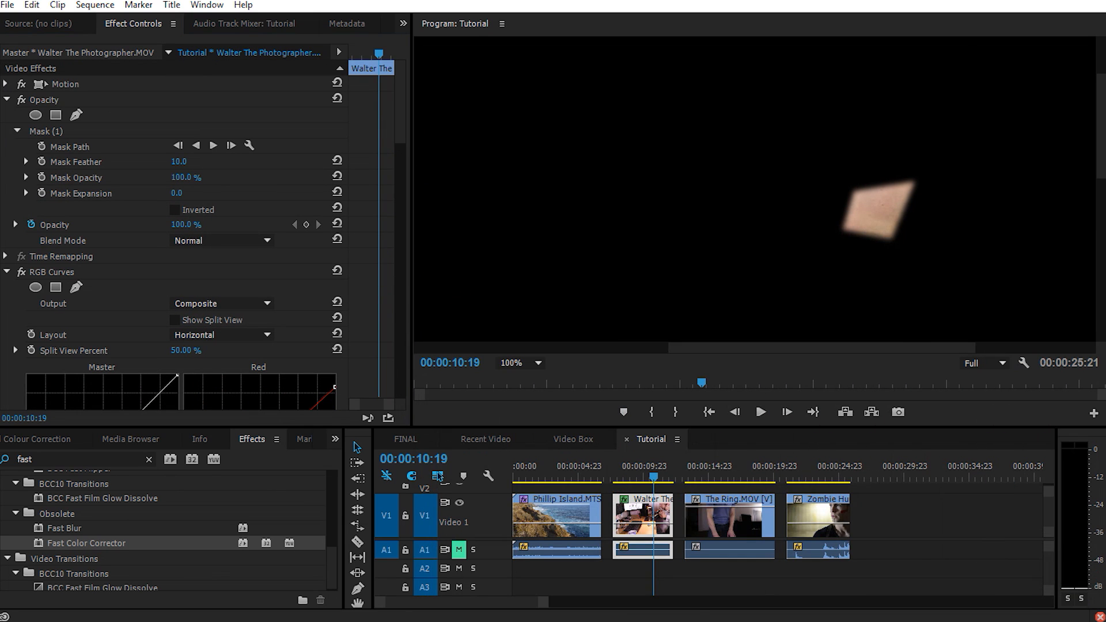
left_click(51, 133)
key("Delete")
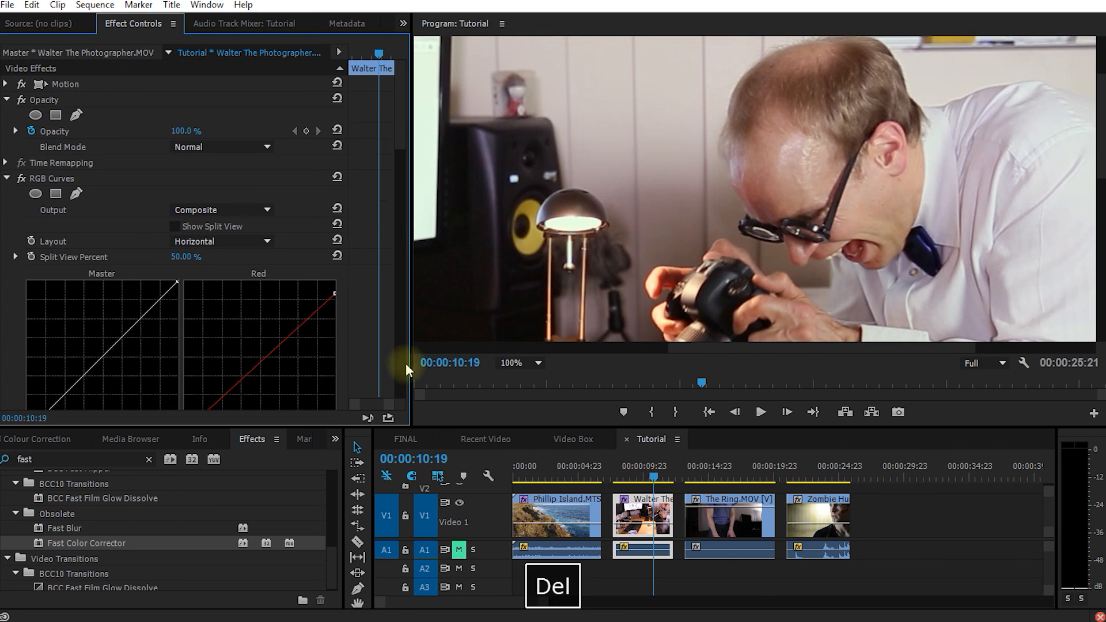
left_click(521, 363)
left_click(535, 376)
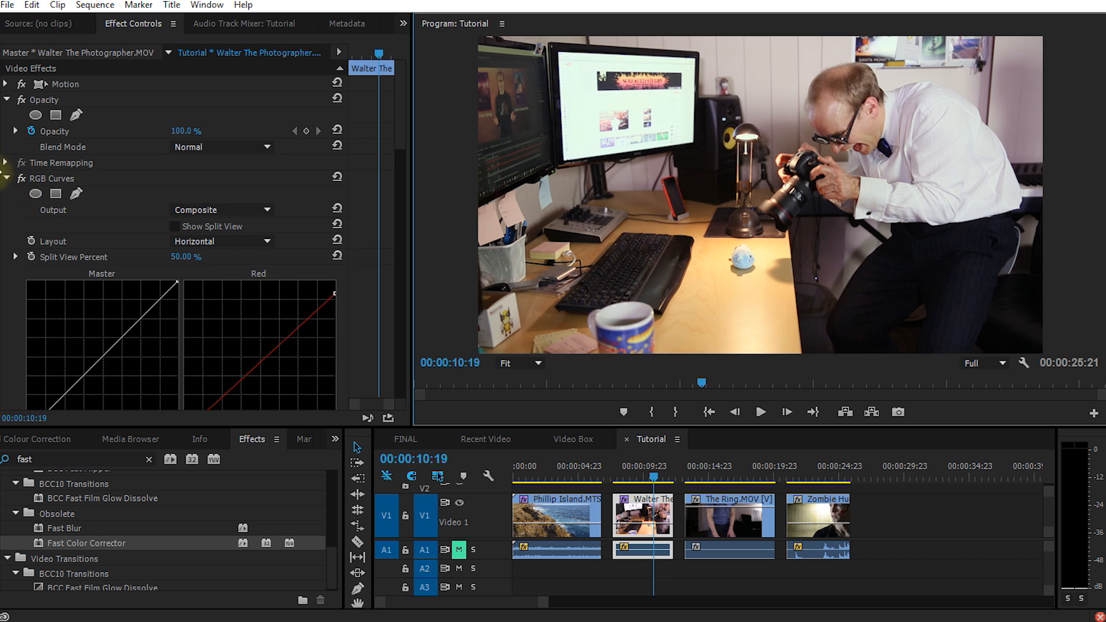
Collapse both colour effects, bring the scopes back, and switch Fast Color Corrector and RGB Curves off and on to compare the full picture.
left_click(7, 178)
left_click(7, 194)
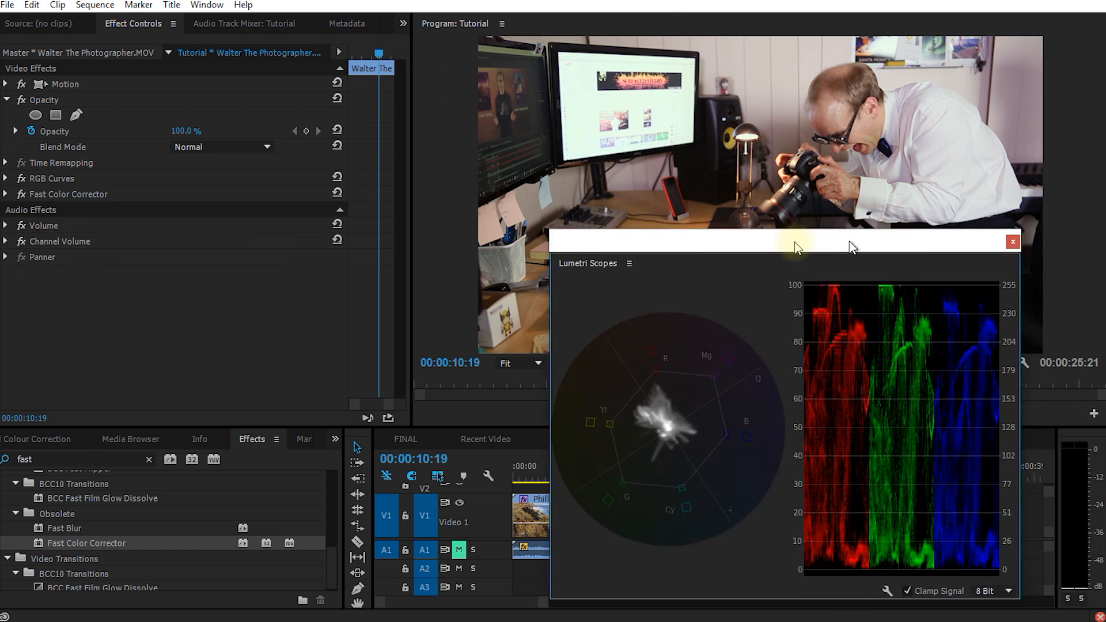
left_click_drag(801, 241, 296, 276)
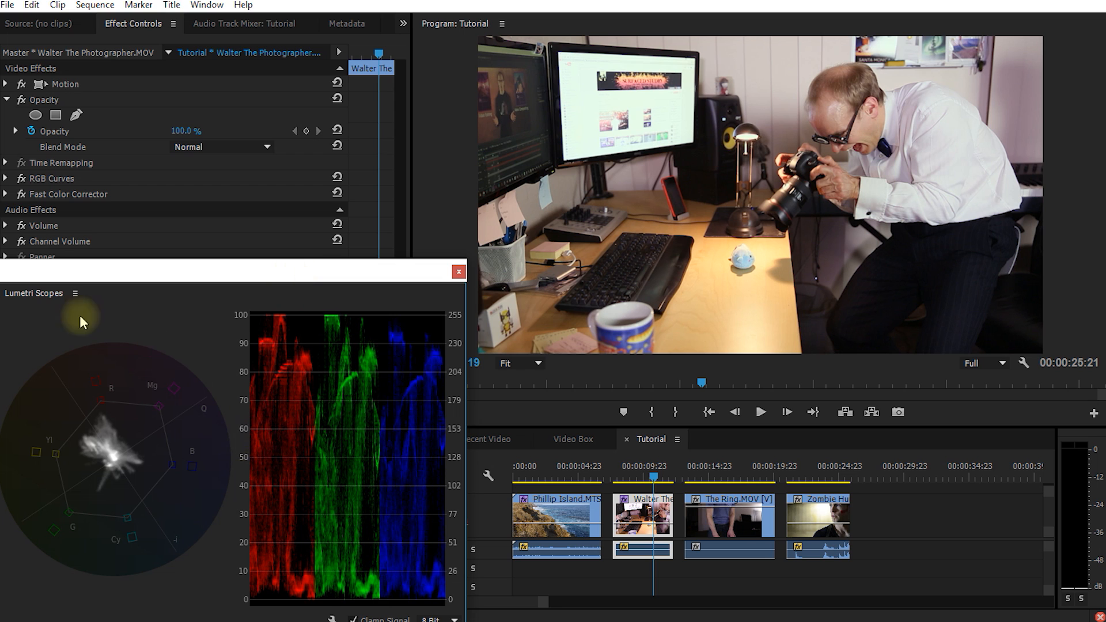
left_click(22, 193)
left_click(24, 180)
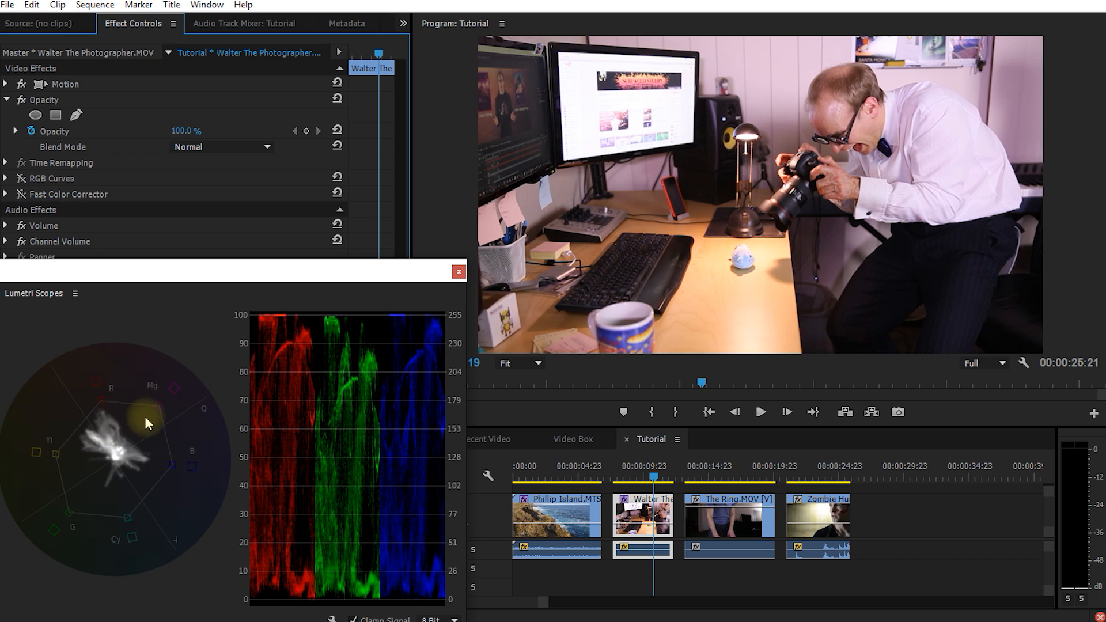
left_click(22, 179)
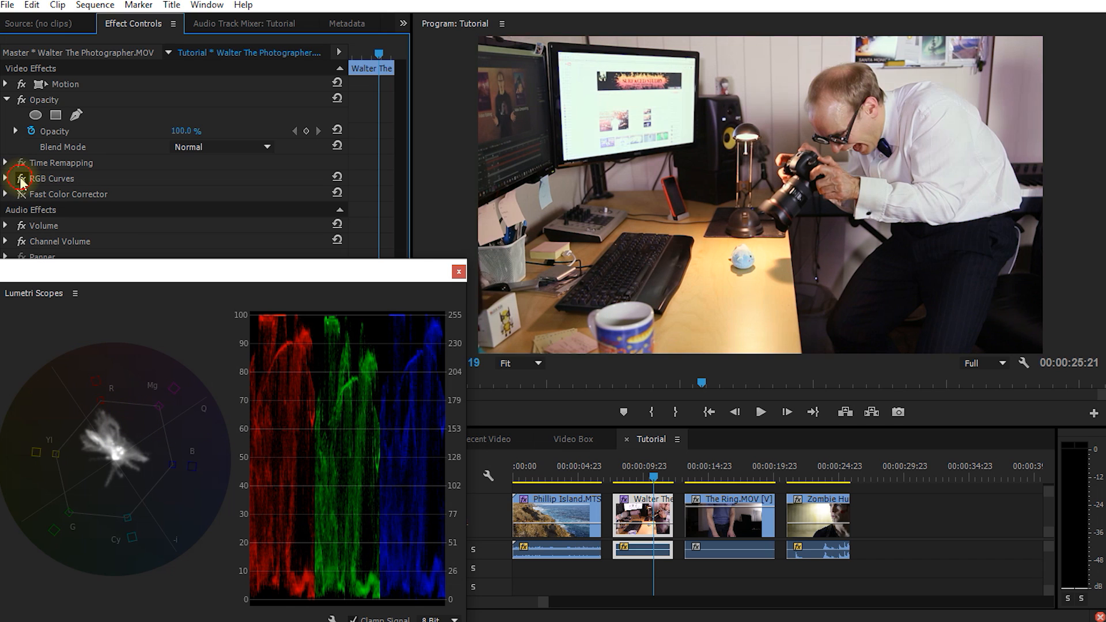